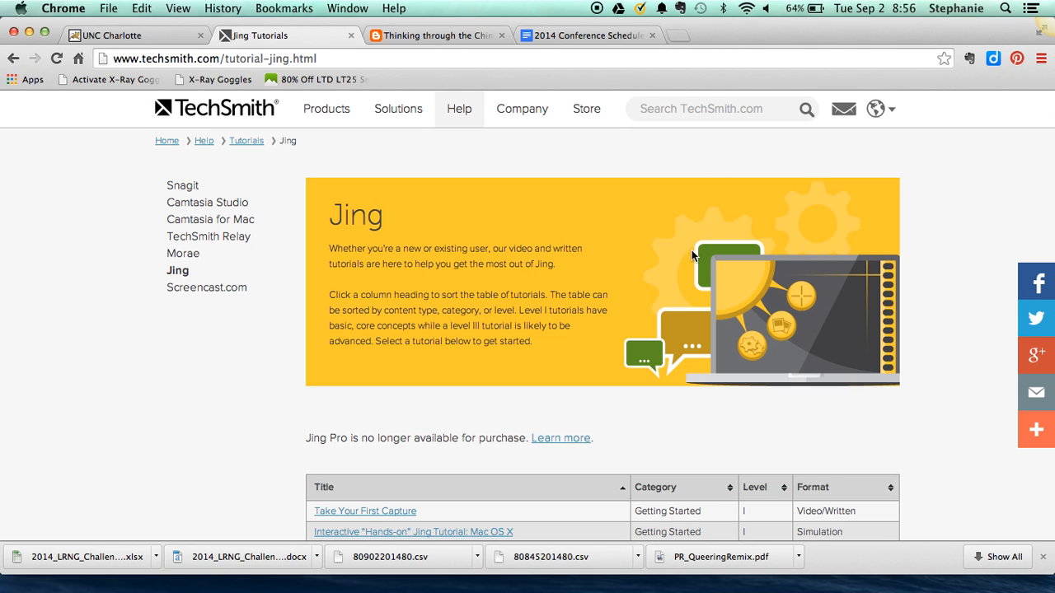
- Open Jing's free download page from the tutorials page and review the Mac and Windows download options
{"action": "scroll", "coordinate": [524, 321], "scroll_direction": "down", "scroll_amount": 1}
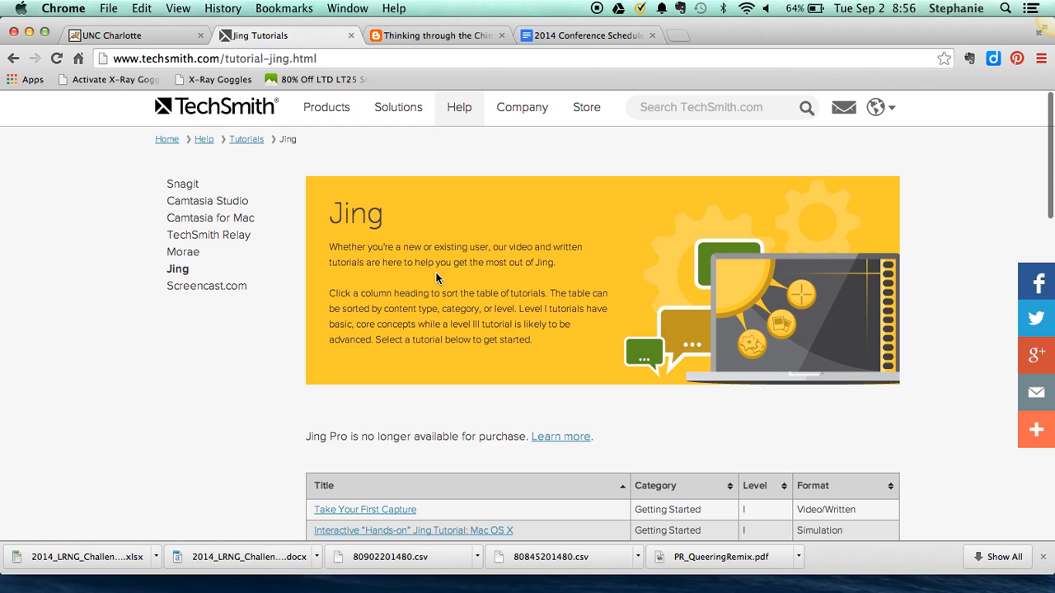
{"action": "scroll", "coordinate": [436, 277], "scroll_direction": "down", "scroll_amount": 20}
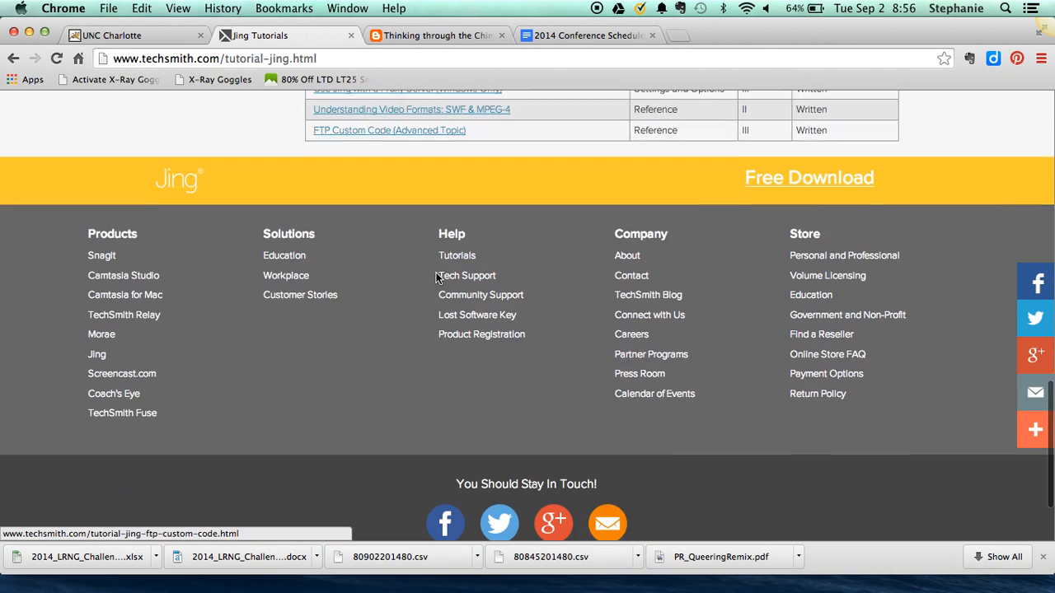
{"action": "scroll", "coordinate": [435, 277], "scroll_direction": "down", "scroll_amount": 3}
{"action": "scroll", "coordinate": [436, 277], "scroll_direction": "up", "scroll_amount": 5}
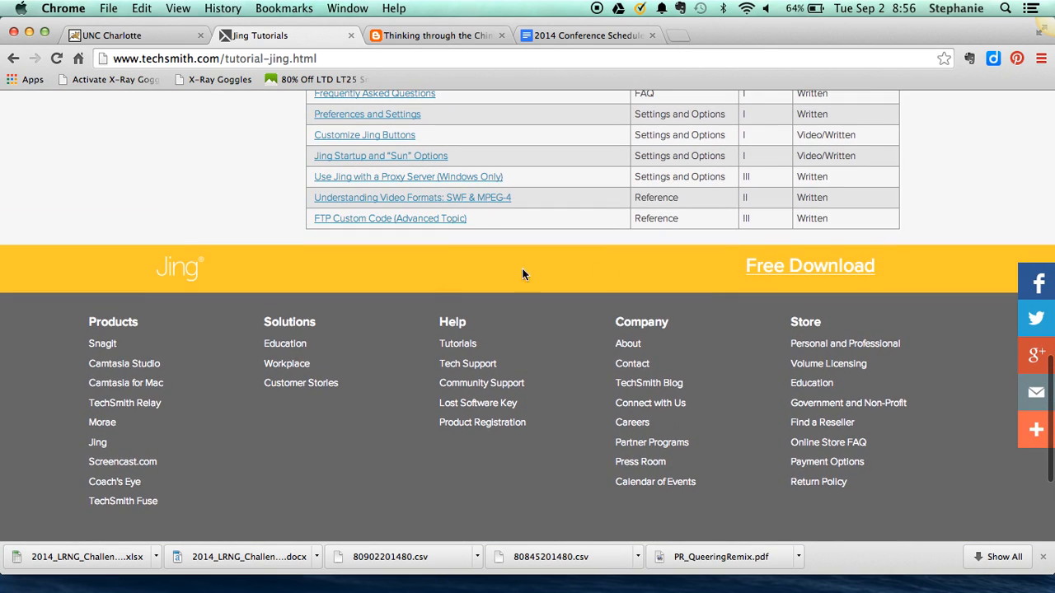
{"action": "left_click", "coordinate": [795, 267]}
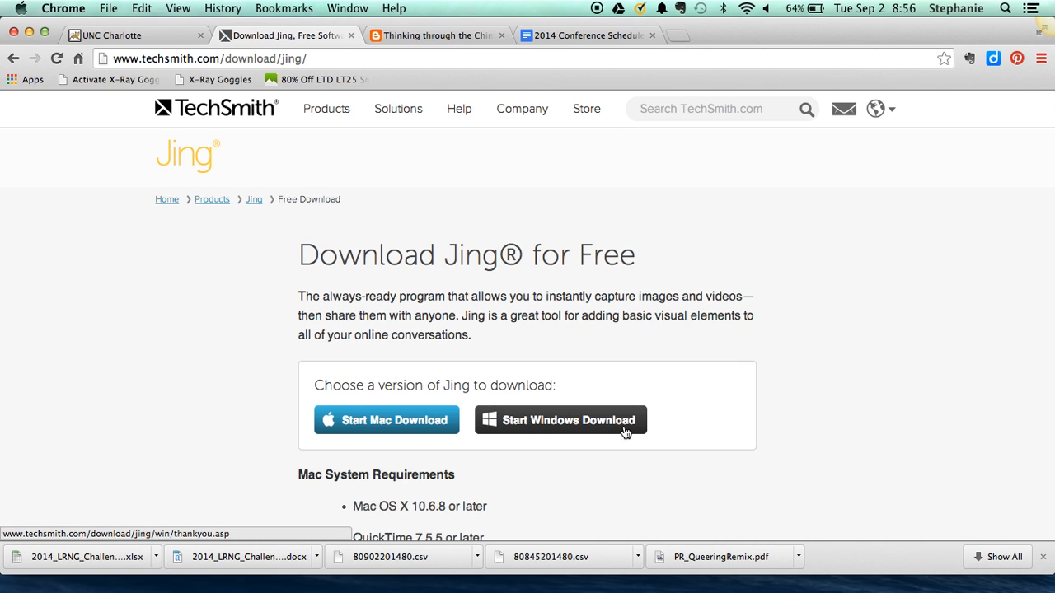
{"action": "scroll", "coordinate": [733, 407], "scroll_direction": "down", "scroll_amount": 3}
{"action": "scroll", "coordinate": [733, 406], "scroll_direction": "up", "scroll_amount": 4}
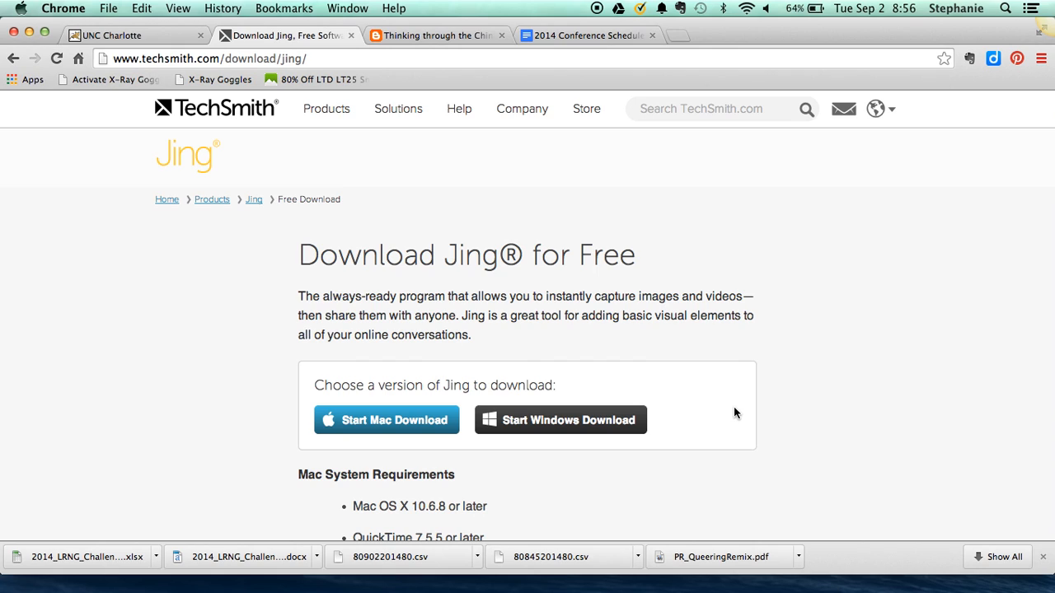
- Capture an 863 x 579 image of the "Story of a DML Panelist" blog post with Jing, covering its middle paragraphs
{"action": "mouse_move", "coordinate": [1038, 33]}
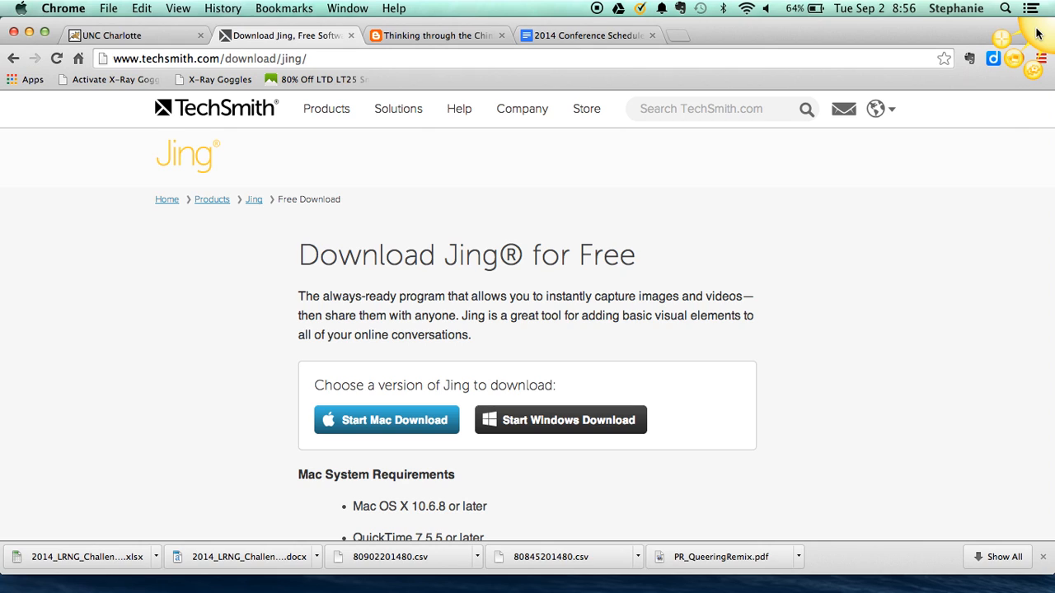
{"action": "left_click", "coordinate": [461, 37]}
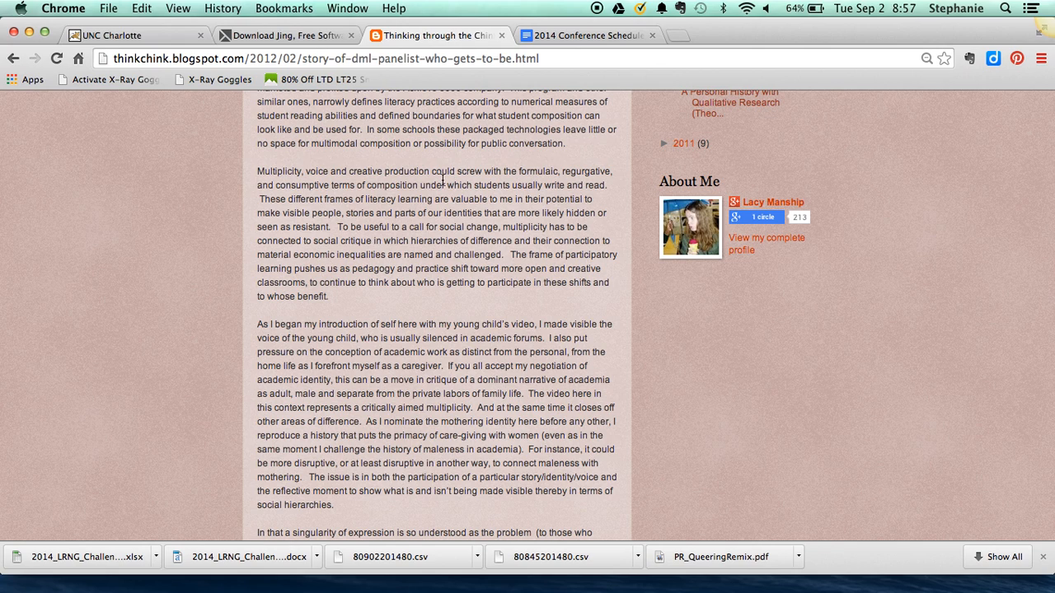
{"action": "scroll", "coordinate": [443, 180], "scroll_direction": "up", "scroll_amount": 10}
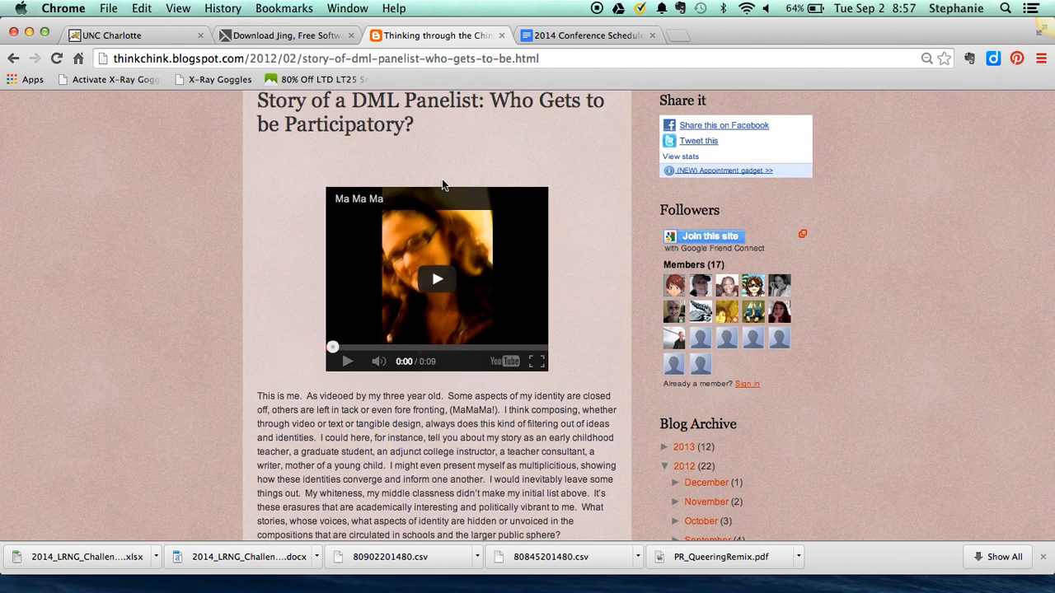
{"action": "scroll", "coordinate": [442, 181], "scroll_direction": "down", "scroll_amount": 10}
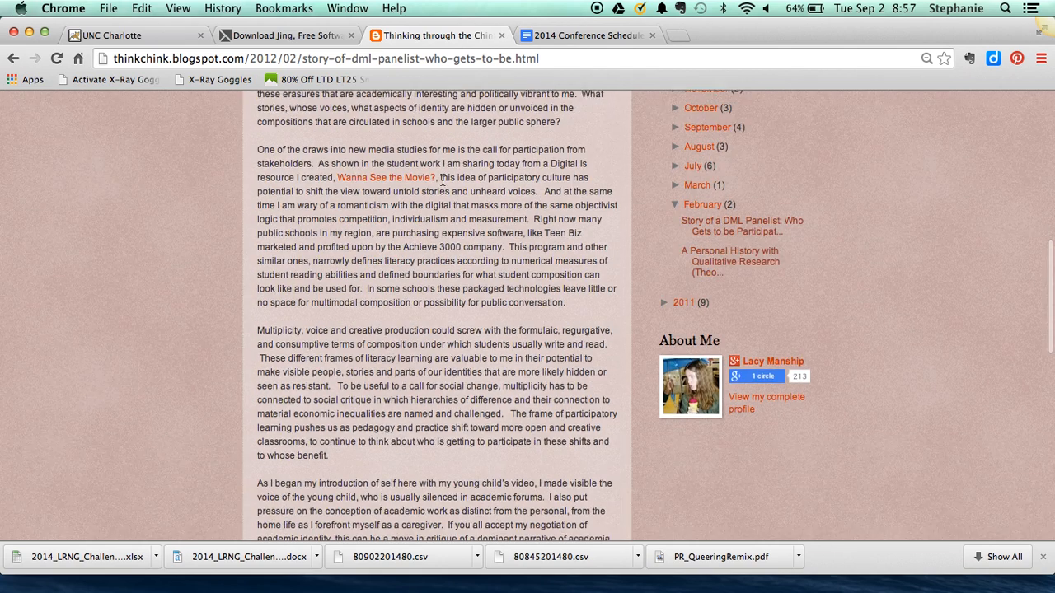
{"action": "scroll", "coordinate": [442, 179], "scroll_direction": "down", "scroll_amount": 2}
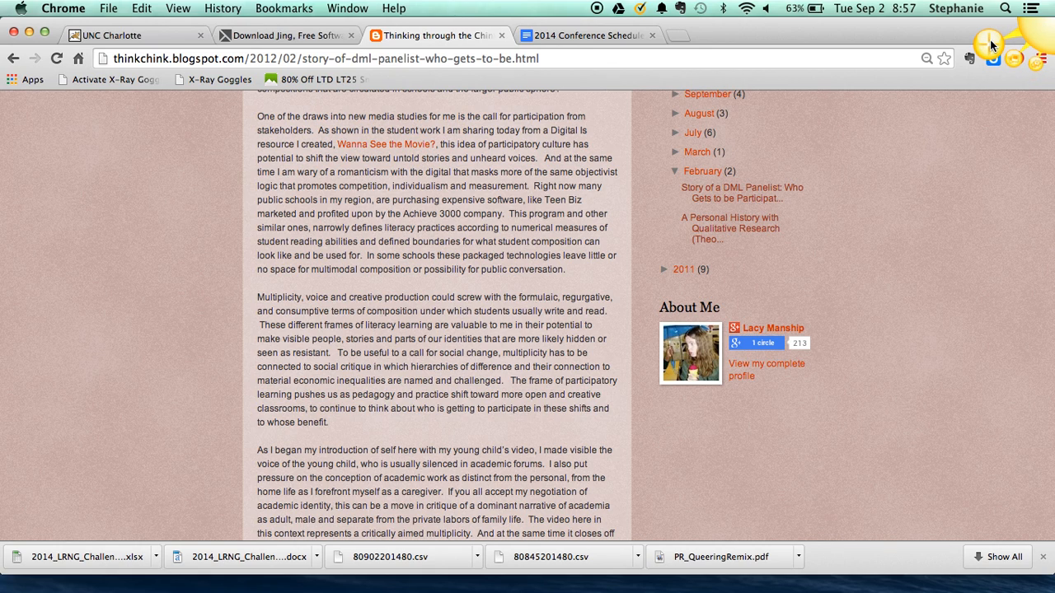
{"action": "left_click", "coordinate": [991, 45]}
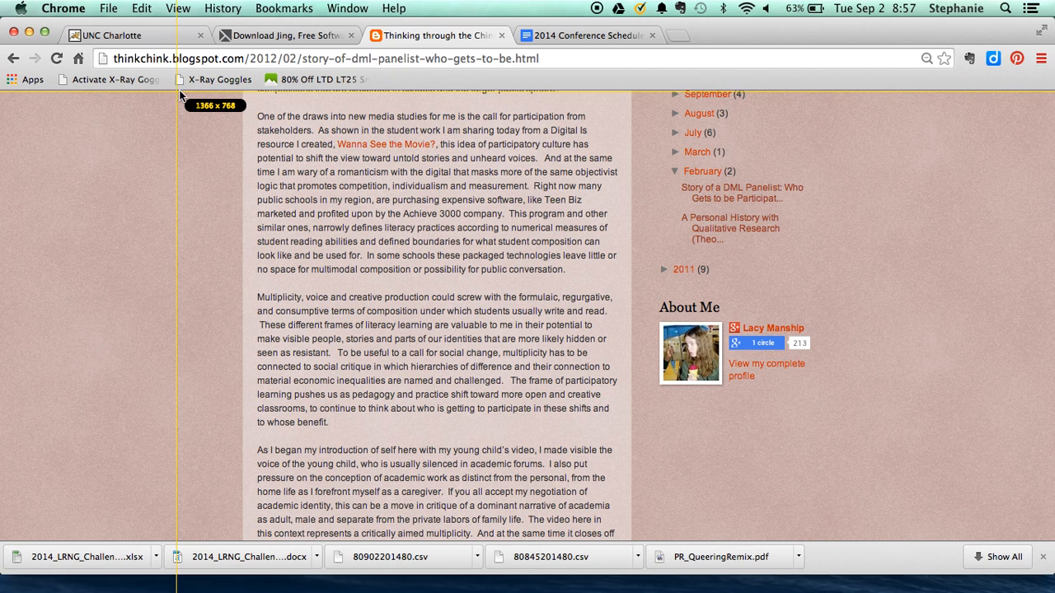
{"action": "left_click_drag", "start_coordinate": [178, 90], "coordinate": [843, 537]}
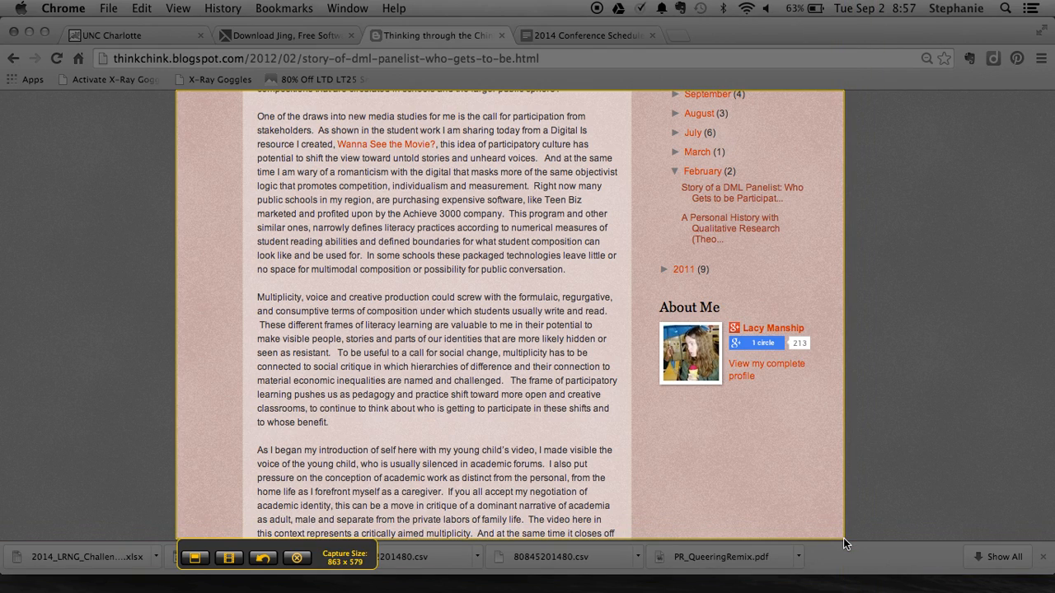
{"action": "left_click", "coordinate": [196, 559]}
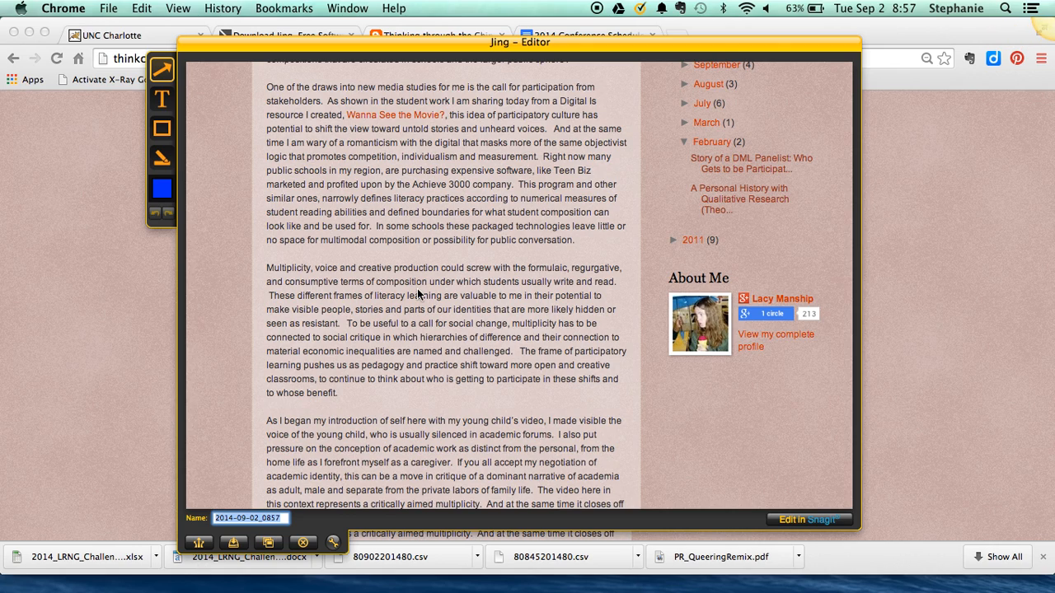
- Highlight the "competition, individualism and measurement" phrase in blue and "under which students usually write and read" in yellow
{"action": "left_click", "coordinate": [162, 157]}
{"action": "left_click_drag", "start_coordinate": [329, 155], "coordinate": [552, 157]}
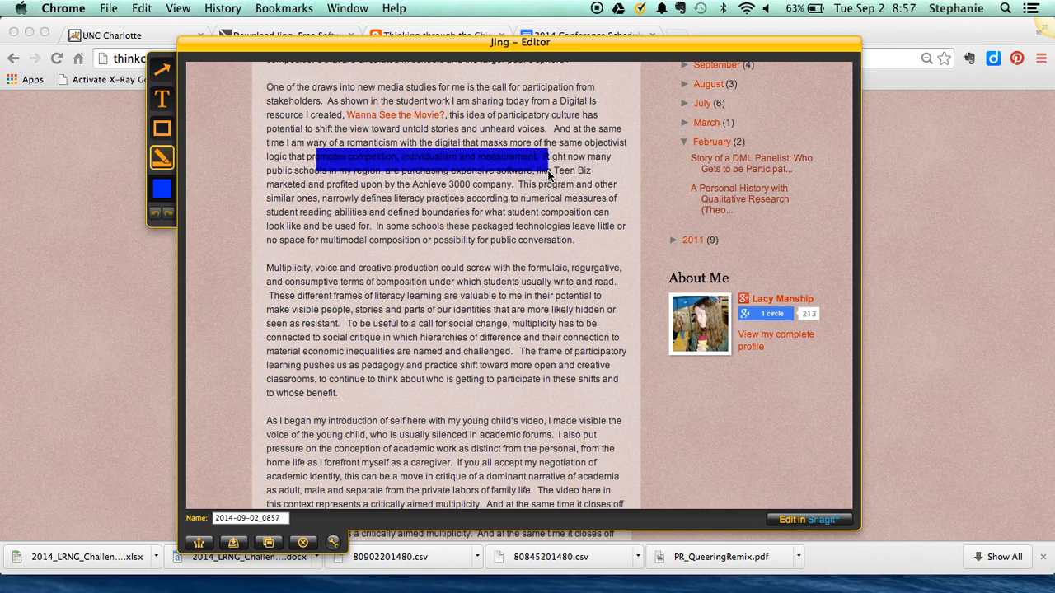
{"action": "left_click", "coordinate": [163, 189]}
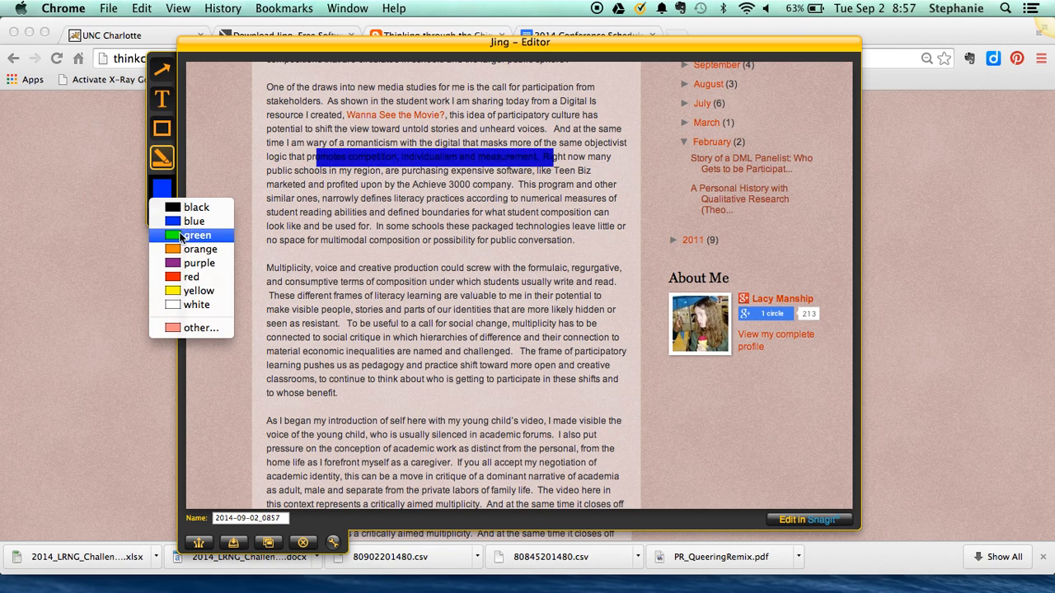
{"action": "left_click", "coordinate": [189, 291]}
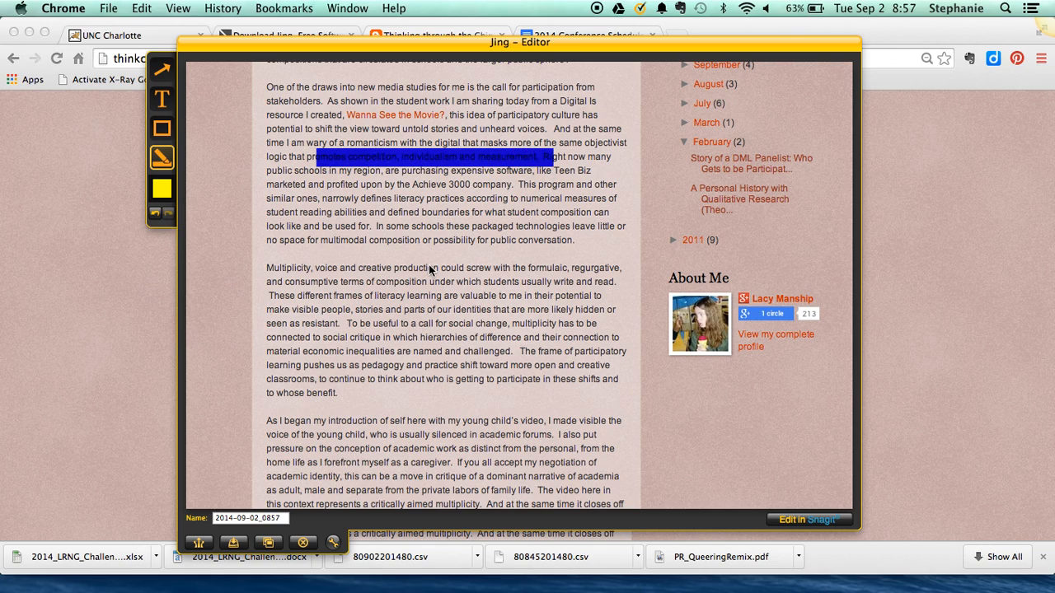
{"action": "mouse_move", "coordinate": [430, 274]}
{"action": "left_mouse_down"}
{"action": "mouse_move", "coordinate": [577, 272]}
{"action": "mouse_move", "coordinate": [614, 288]}
{"action": "left_mouse_up"}
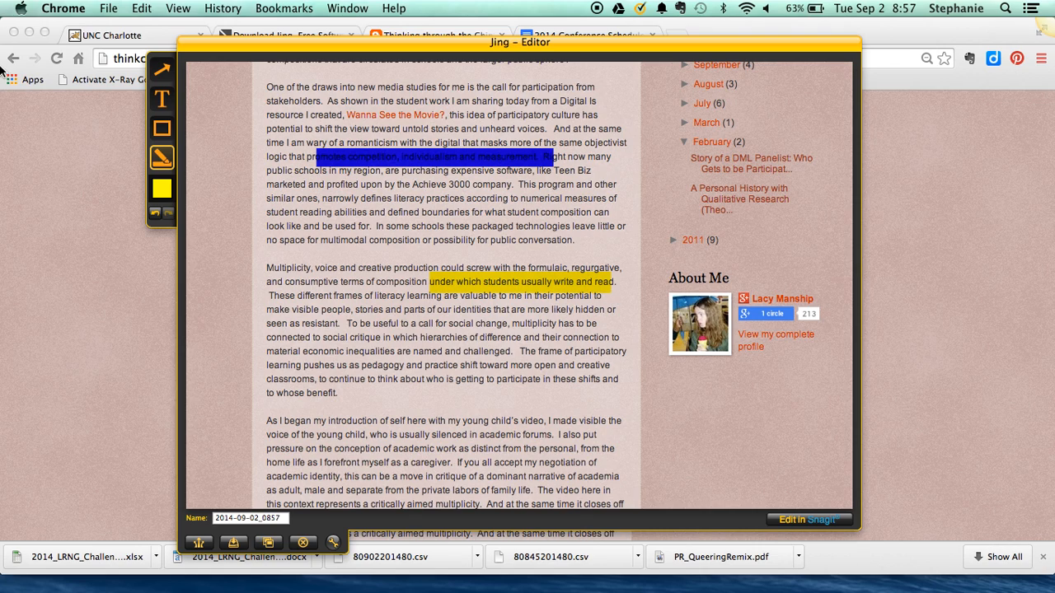
- Draw a blue frame over the left part of the "Multiplicity" paragraph and add a text box inside reading "Why do we separate public and private identities?"
{"action": "left_click", "coordinate": [162, 129]}
{"action": "left_click_drag", "start_coordinate": [209, 188], "coordinate": [360, 398]}
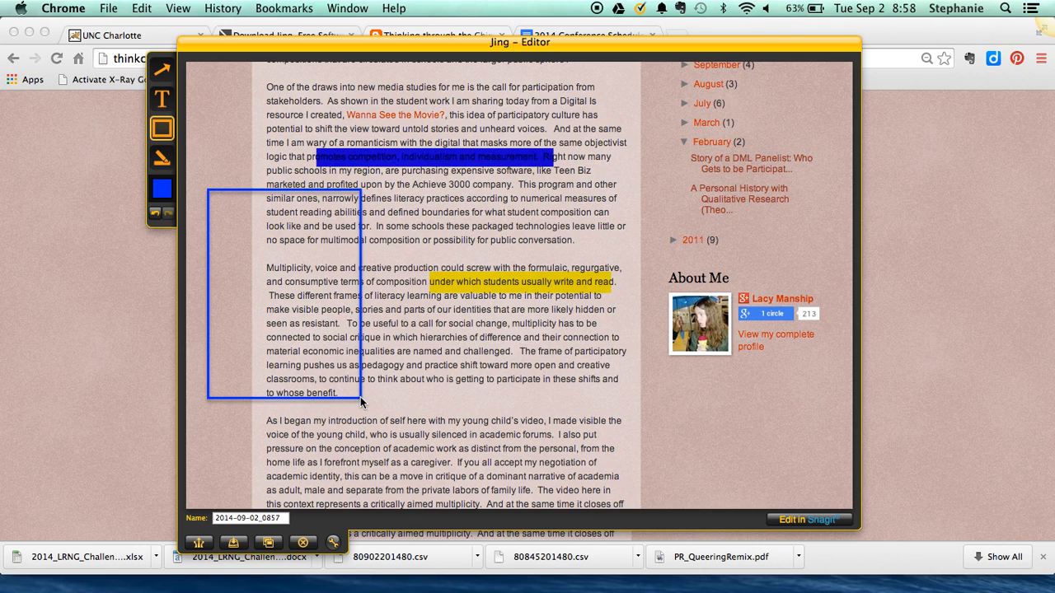
{"action": "left_click", "coordinate": [165, 102]}
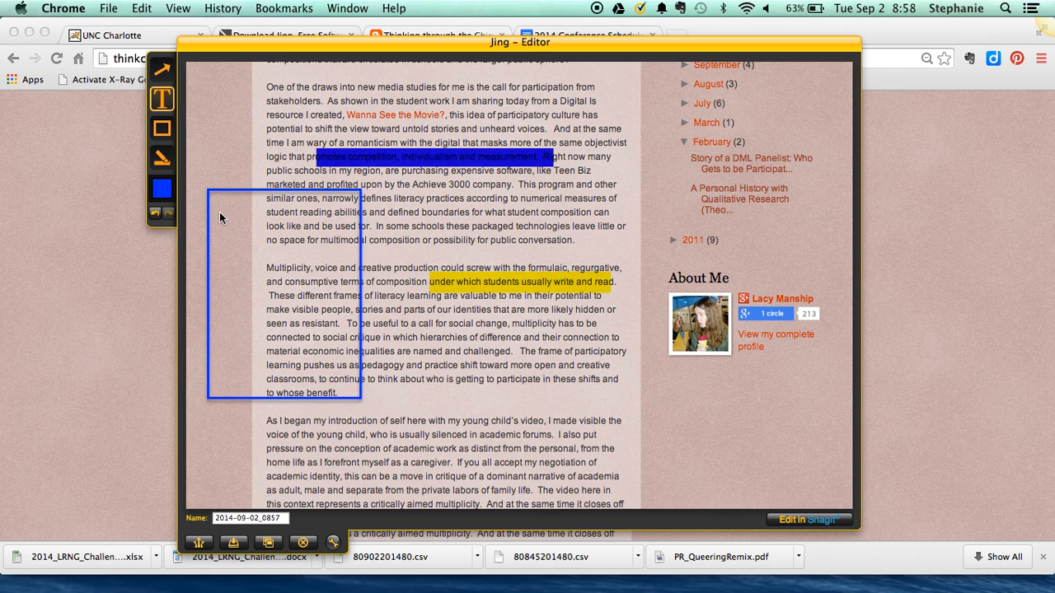
{"action": "left_click_drag", "start_coordinate": [221, 205], "coordinate": [352, 394]}
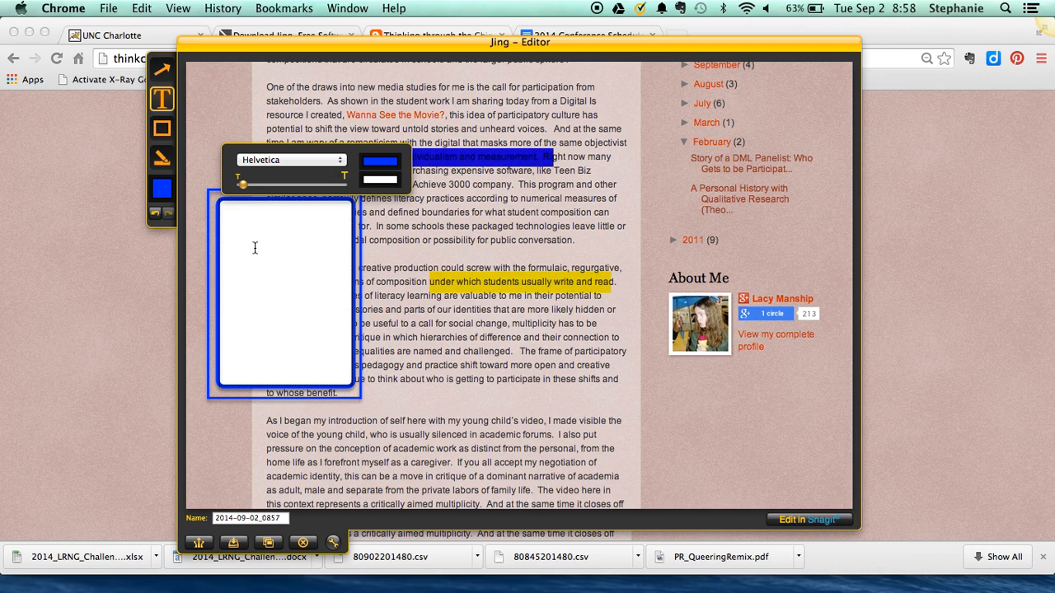
{"action": "type", "text": "WHy"}
{"action": "key", "text": "BackSpace"}
{"action": "key", "text": "BackSpace"}
{"action": "key", "text": "BackSpace"}
{"action": "type", "text": "Why do we separate public and private "}
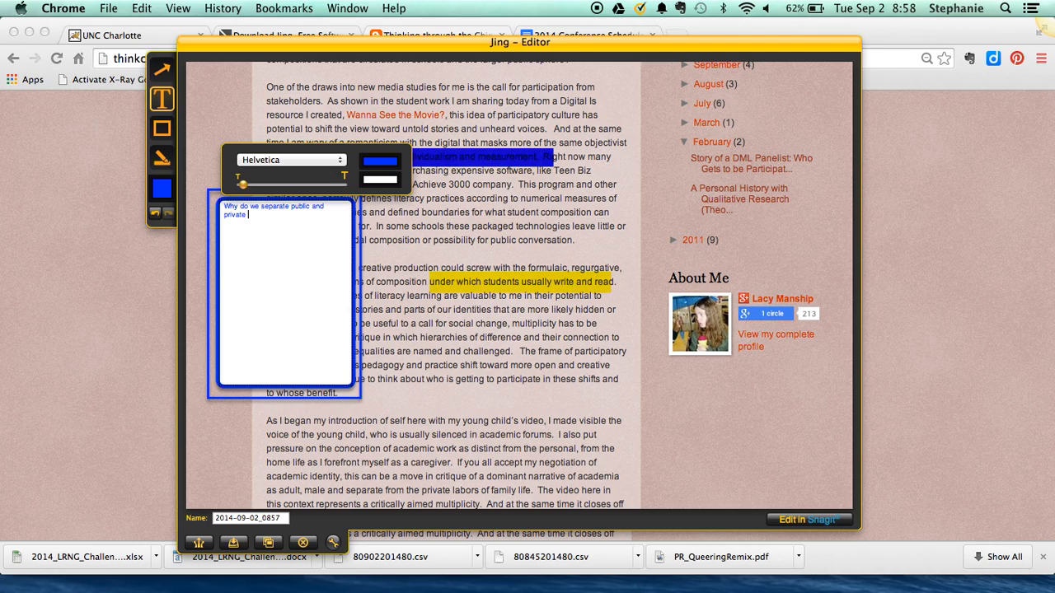
{"action": "type", "text": "identities?"}
- Save the annotated capture to the Desktop as "DML-ANnotation" and dismiss the confirmation
{"action": "left_click", "coordinate": [237, 543]}
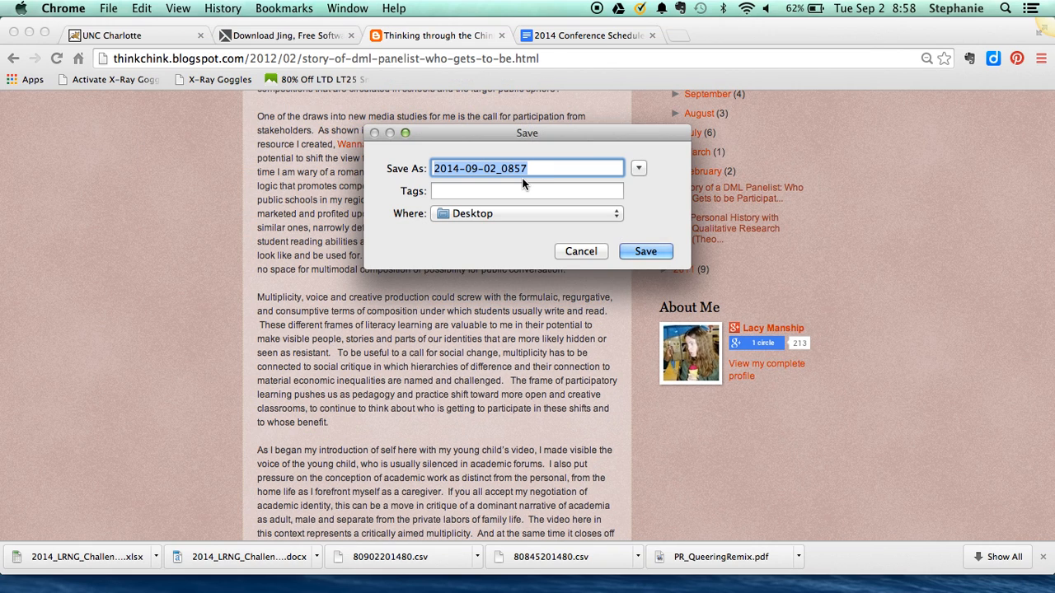
{"action": "key", "text": "BackSpace"}
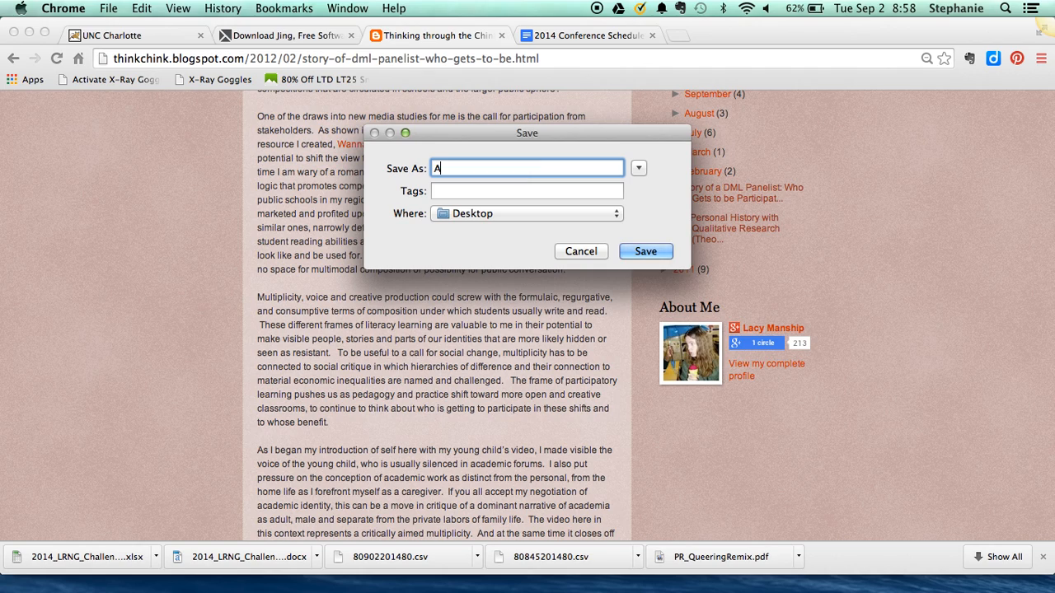
{"action": "type", "text": "DM"}
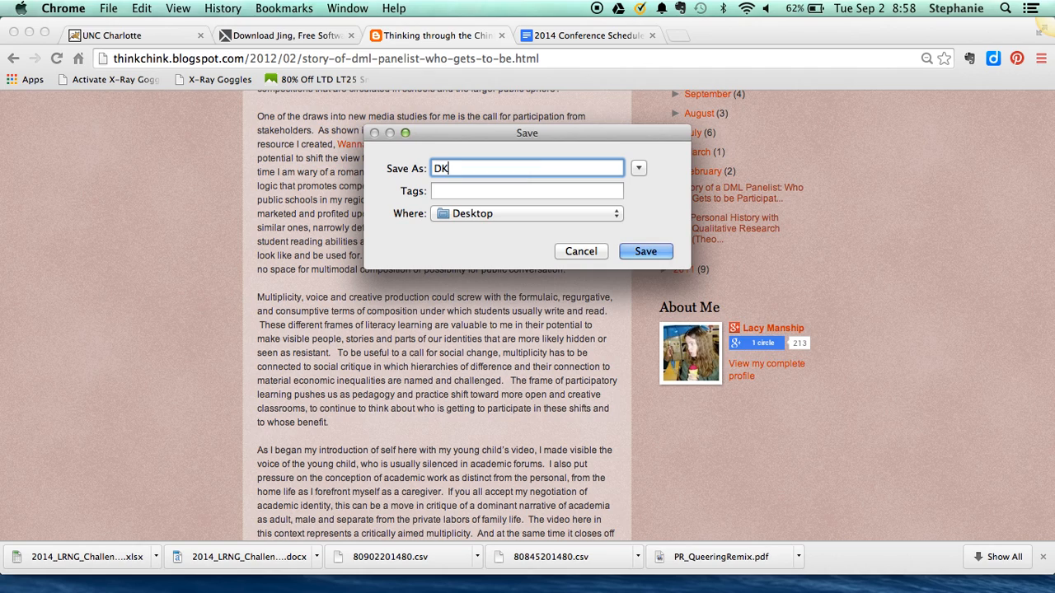
{"action": "key", "text": "BackSpace"}
{"action": "type", "text": "ML-ANnoataion"}
{"action": "key", "text": "BackSpace"}
{"action": "key", "text": "BackSpace"}
{"action": "key", "text": "BackSpace"}
{"action": "key", "text": "BackSpace"}
{"action": "key", "text": "BackSpace"}
{"action": "key", "text": "BackSpace"}
{"action": "key", "text": "BackSpace"}
{"action": "type", "text": "otation"}
{"action": "left_click", "coordinate": [648, 251]}
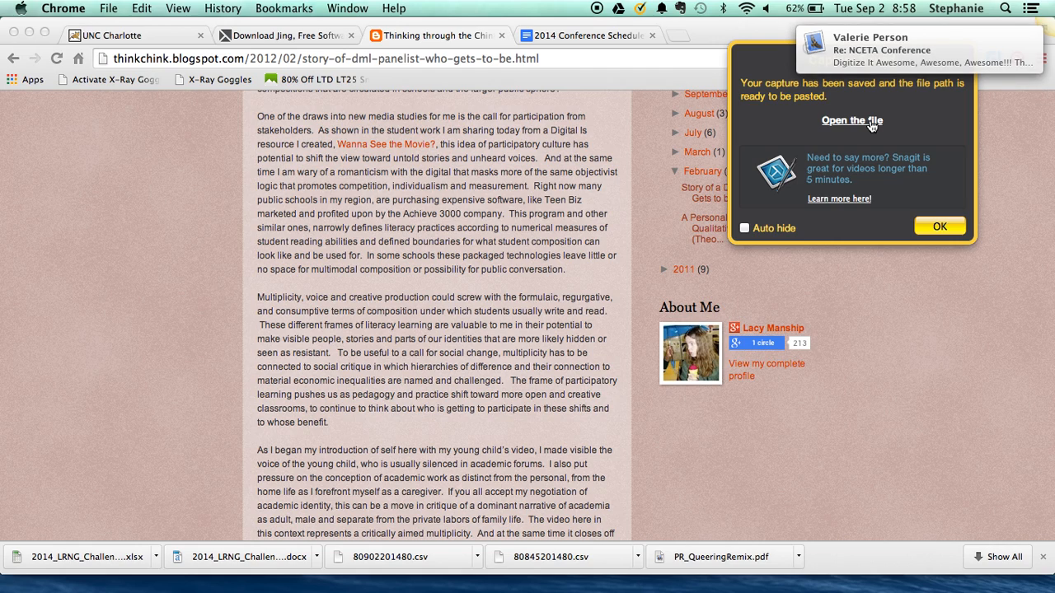
{"action": "left_click", "coordinate": [999, 41]}
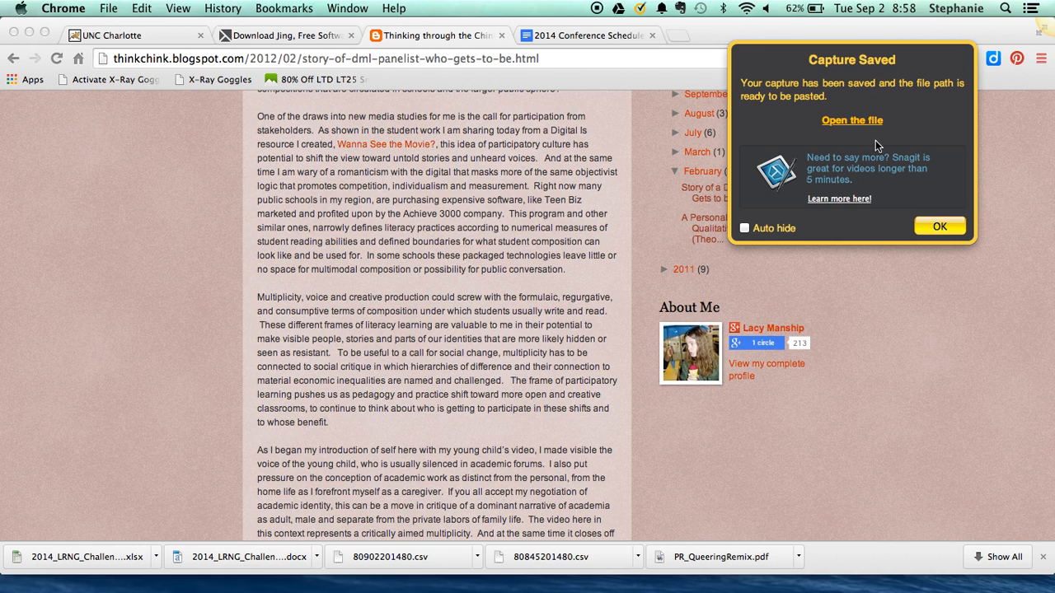
{"action": "left_click", "coordinate": [938, 226]}
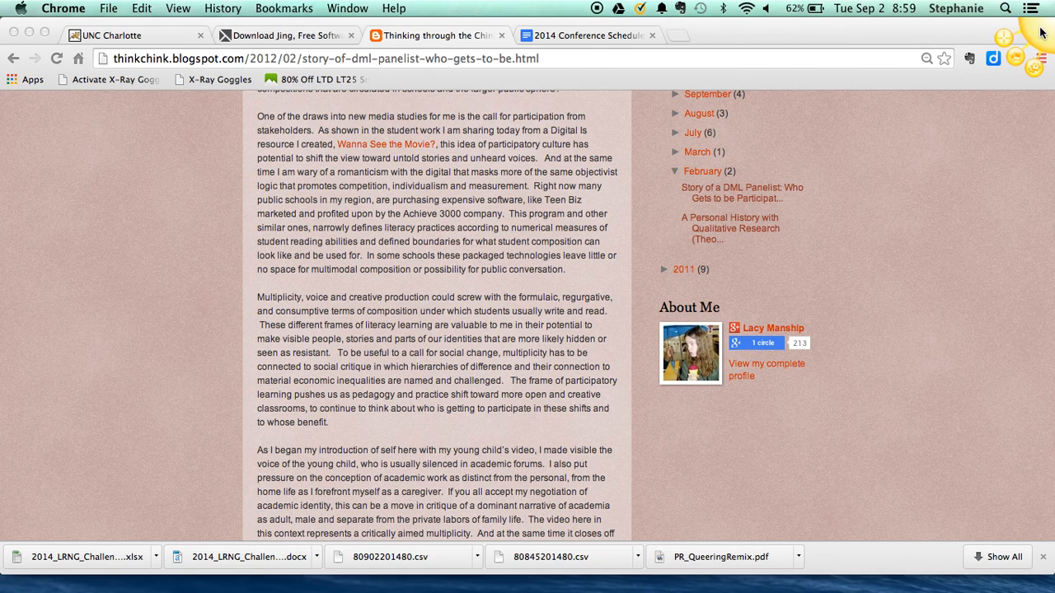
- Start a Jing video recording of an 838 x 584 region around the blog post
{"action": "left_click", "coordinate": [1001, 42]}
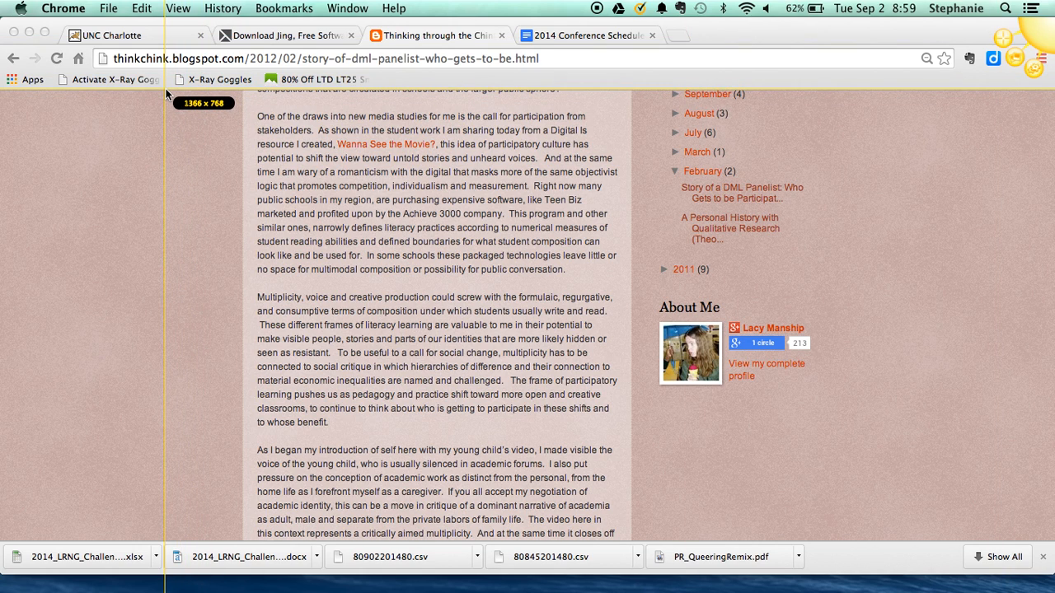
{"action": "left_click_drag", "start_coordinate": [166, 88], "coordinate": [812, 541]}
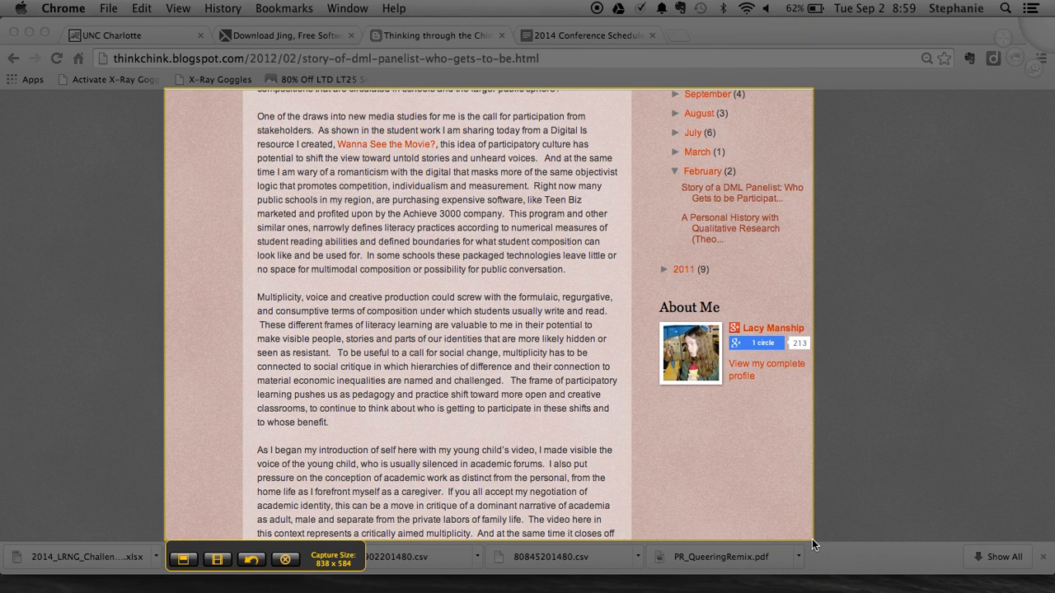
{"action": "left_click", "coordinate": [220, 560]}
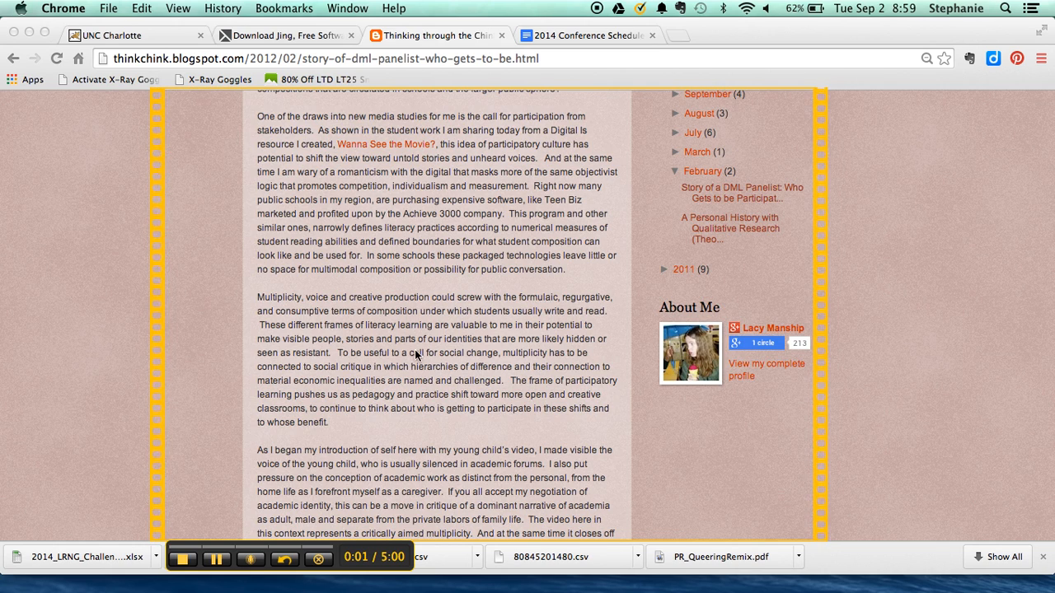
- Show the blog post from its embedded video down to its closing paragraphs while the screencast is recording
{"action": "scroll", "coordinate": [416, 324], "scroll_direction": "up", "scroll_amount": 5}
{"action": "scroll", "coordinate": [415, 324], "scroll_direction": "up", "scroll_amount": 4}
{"action": "scroll", "coordinate": [415, 324], "scroll_direction": "down", "scroll_amount": 10}
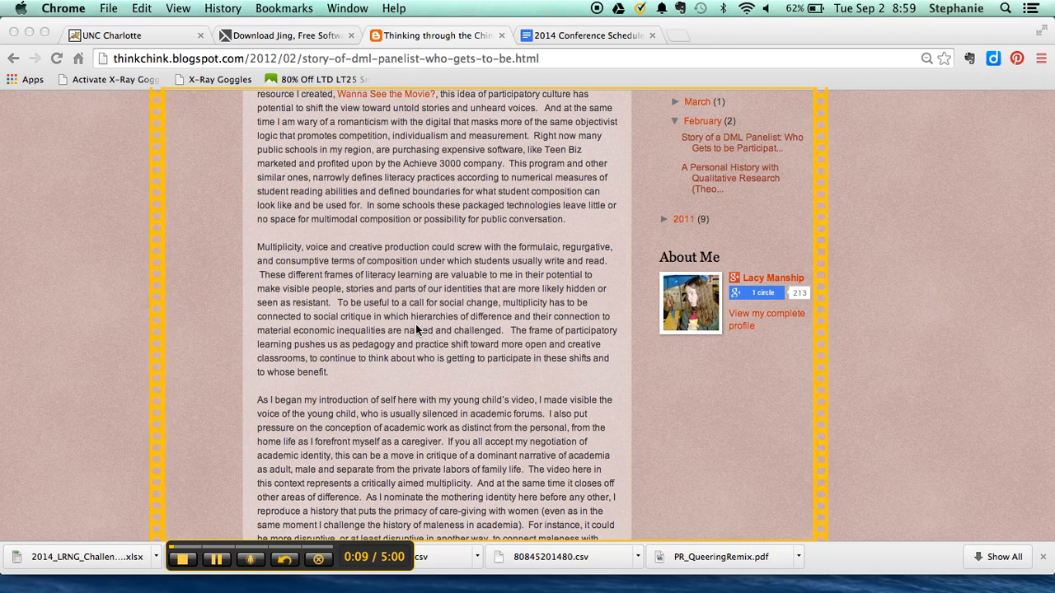
{"action": "scroll", "coordinate": [416, 327], "scroll_direction": "up", "scroll_amount": 8}
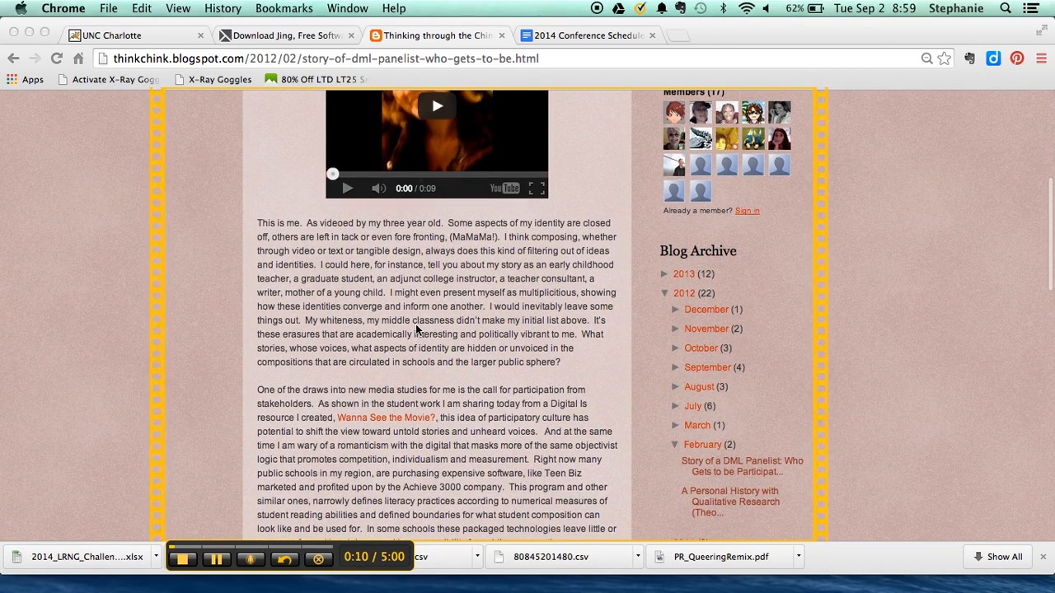
{"action": "scroll", "coordinate": [415, 323], "scroll_direction": "up", "scroll_amount": 1}
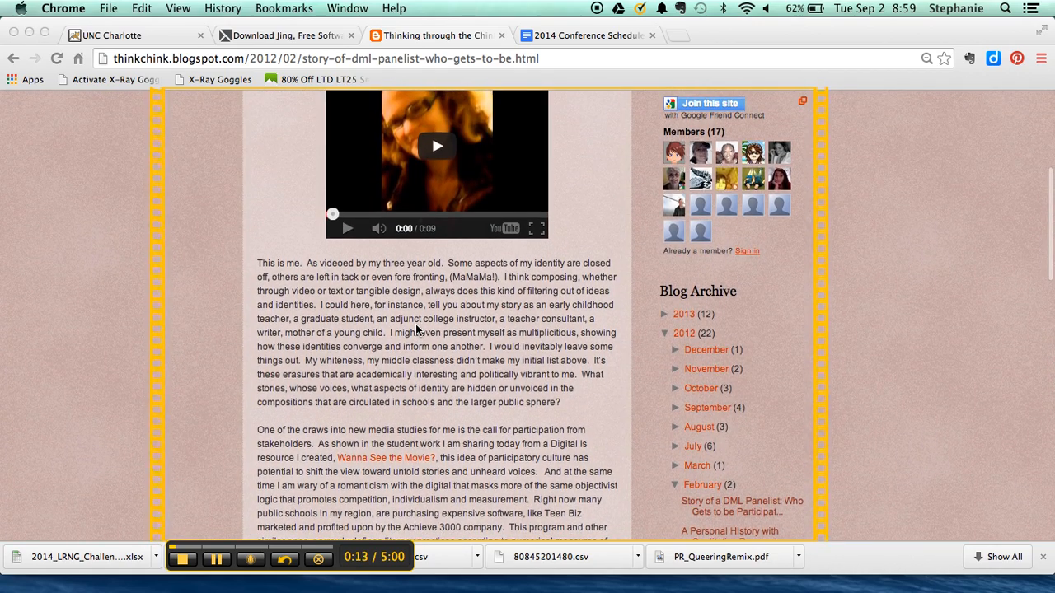
{"action": "scroll", "coordinate": [416, 330], "scroll_direction": "up", "scroll_amount": 1}
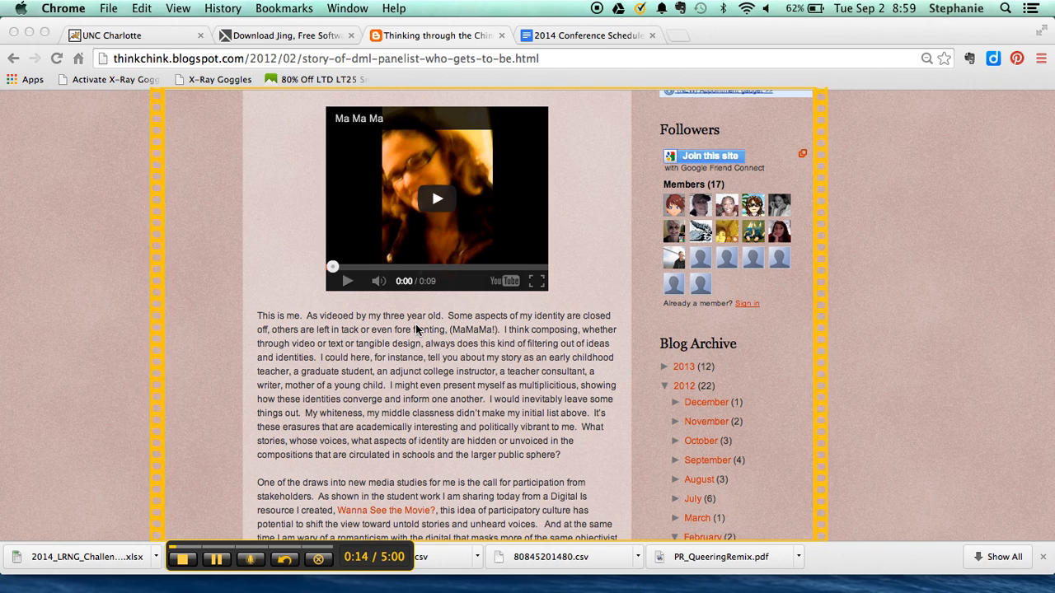
{"action": "scroll", "coordinate": [416, 330], "scroll_direction": "up", "scroll_amount": 1}
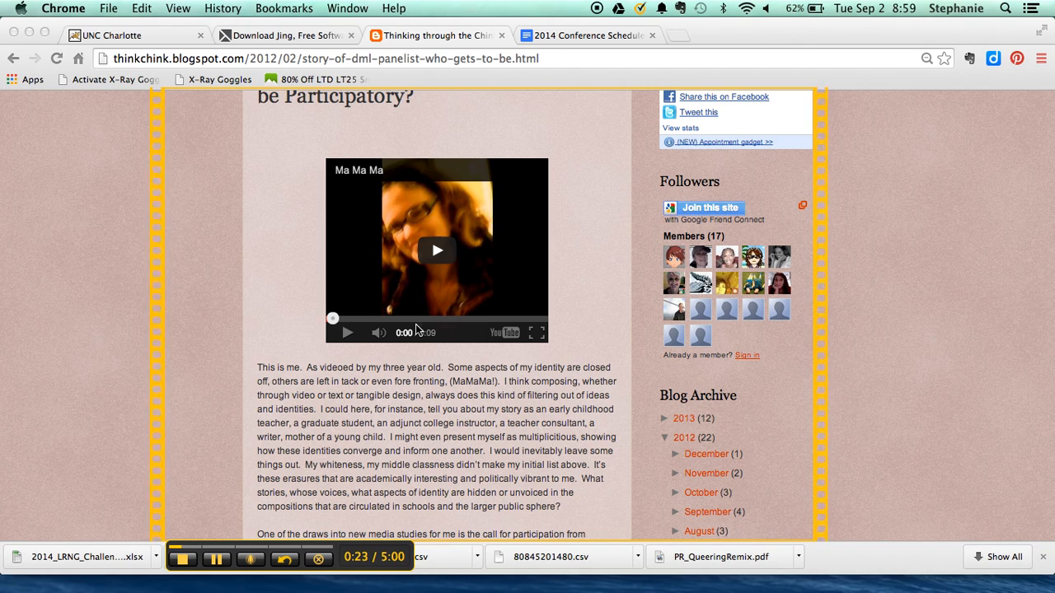
{"action": "scroll", "coordinate": [415, 329], "scroll_direction": "down", "scroll_amount": 15}
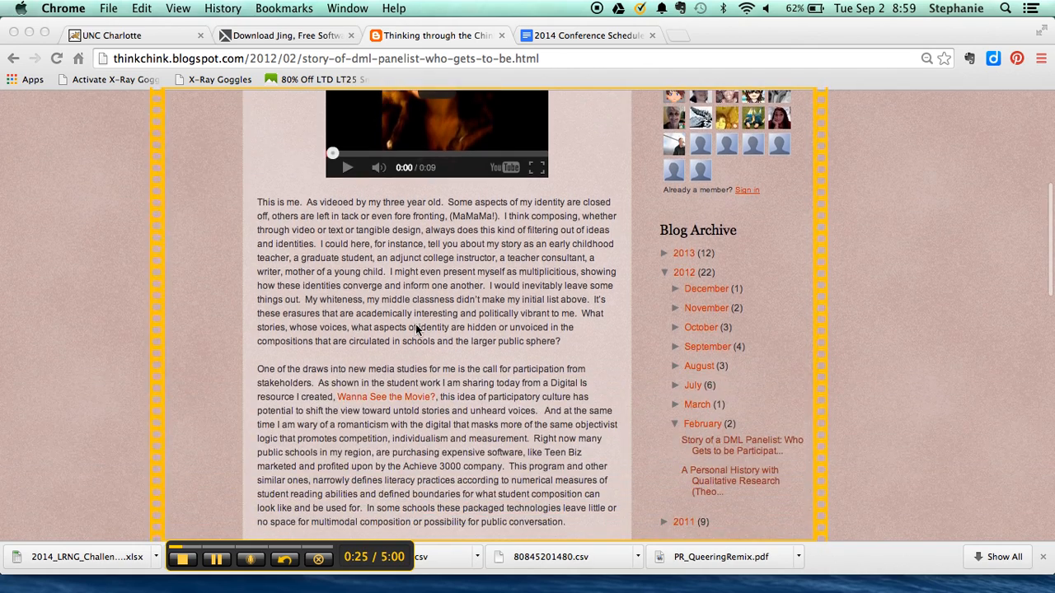
{"action": "scroll", "coordinate": [415, 330], "scroll_direction": "up", "scroll_amount": 5}
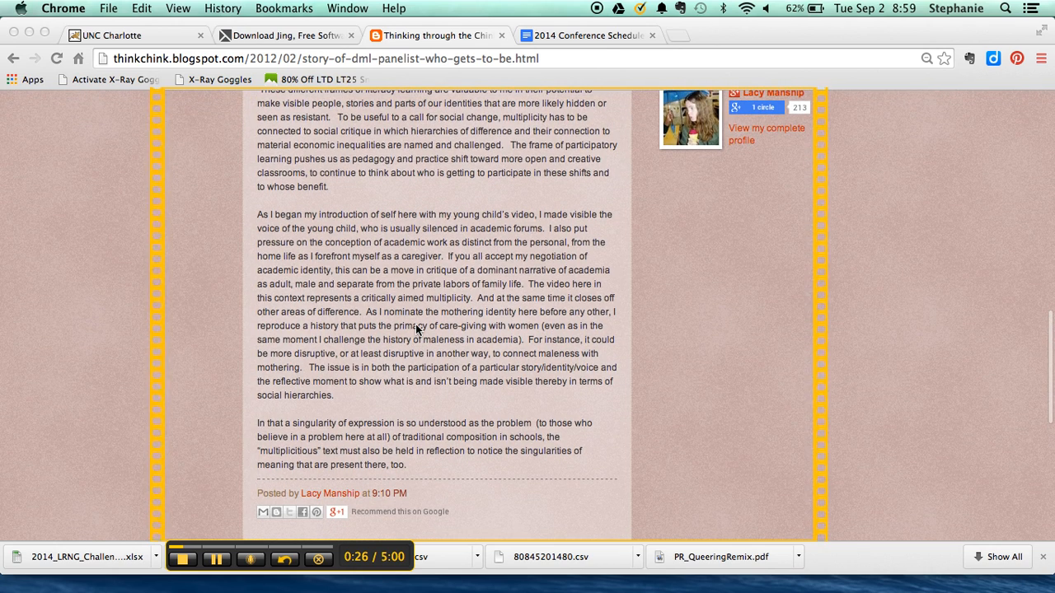
{"action": "scroll", "coordinate": [415, 326], "scroll_direction": "up", "scroll_amount": 1}
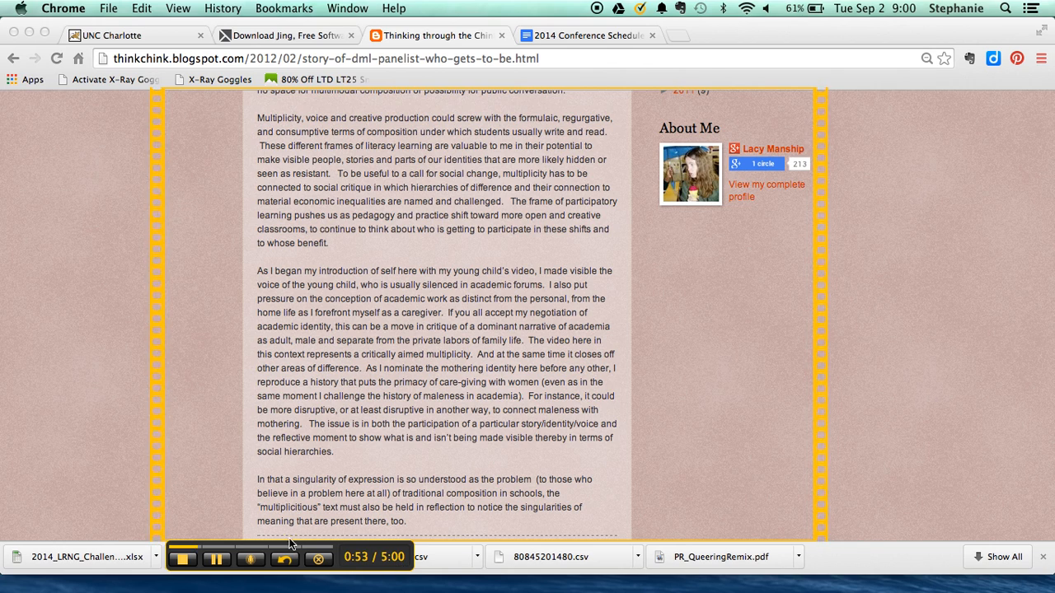
- Stop the recording and upload the video to Screencast.com
{"action": "left_click", "coordinate": [185, 561]}
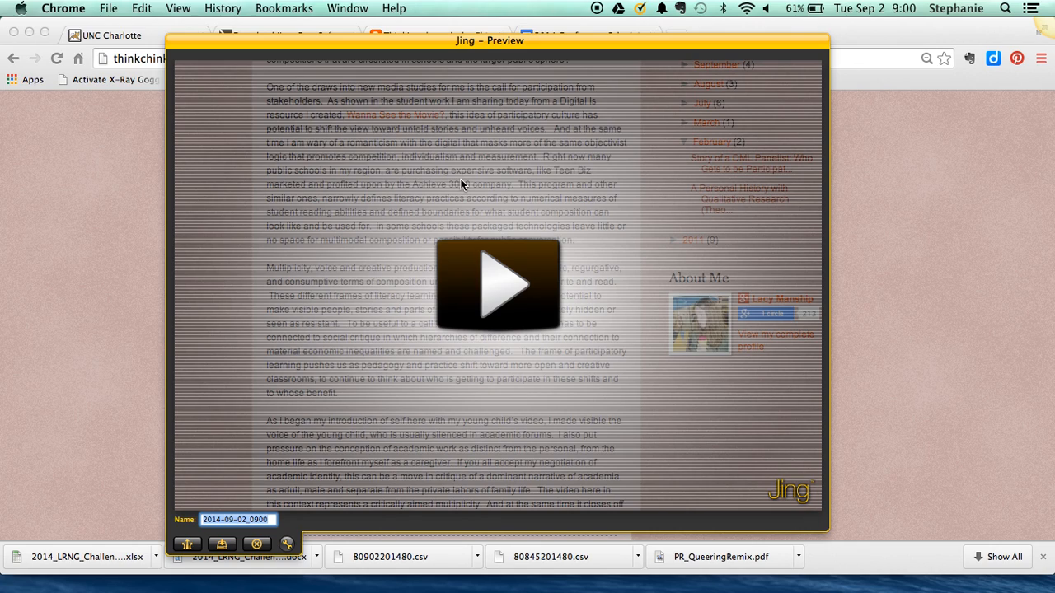
{"action": "left_click", "coordinate": [188, 544]}
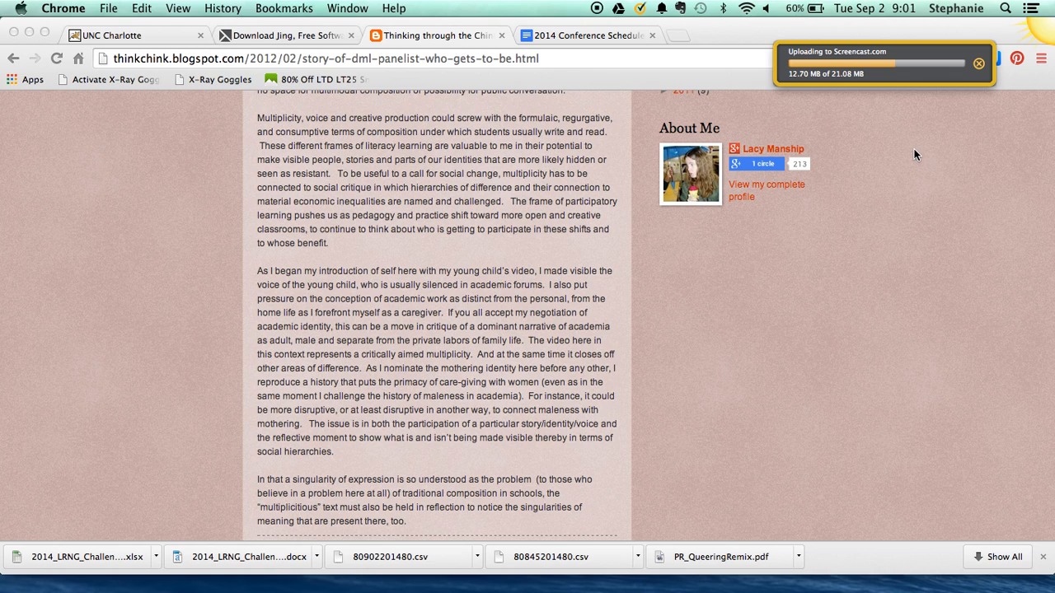
- Reuse the conference schedule's browser tab to go to google.com and open the MakerComp community in Google+
{"action": "left_click", "coordinate": [574, 32]}
{"action": "left_click", "coordinate": [459, 58]}
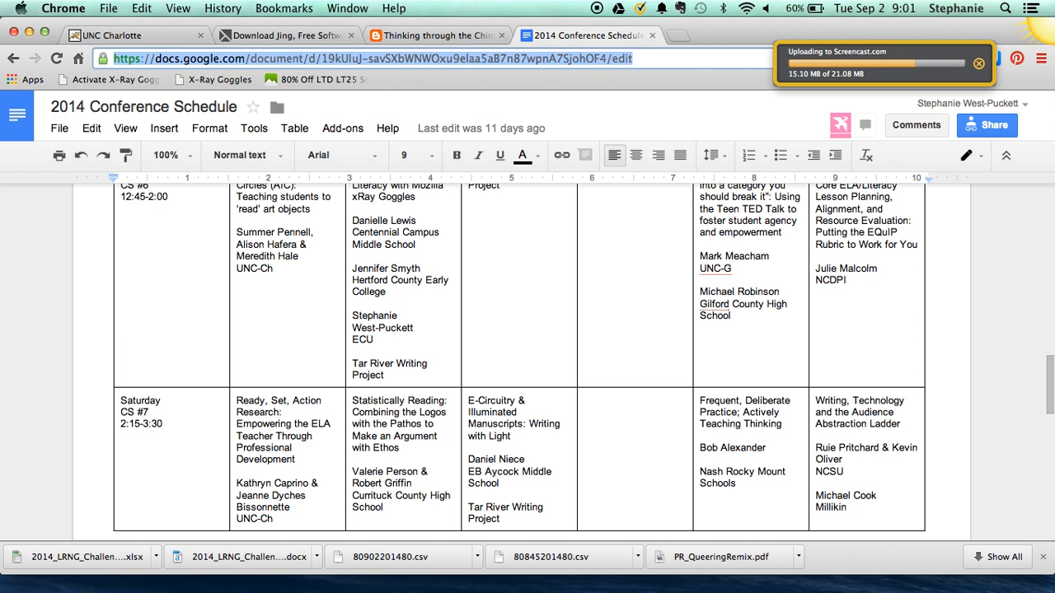
{"action": "type", "text": "google.com"}
{"action": "key", "text": "Return"}
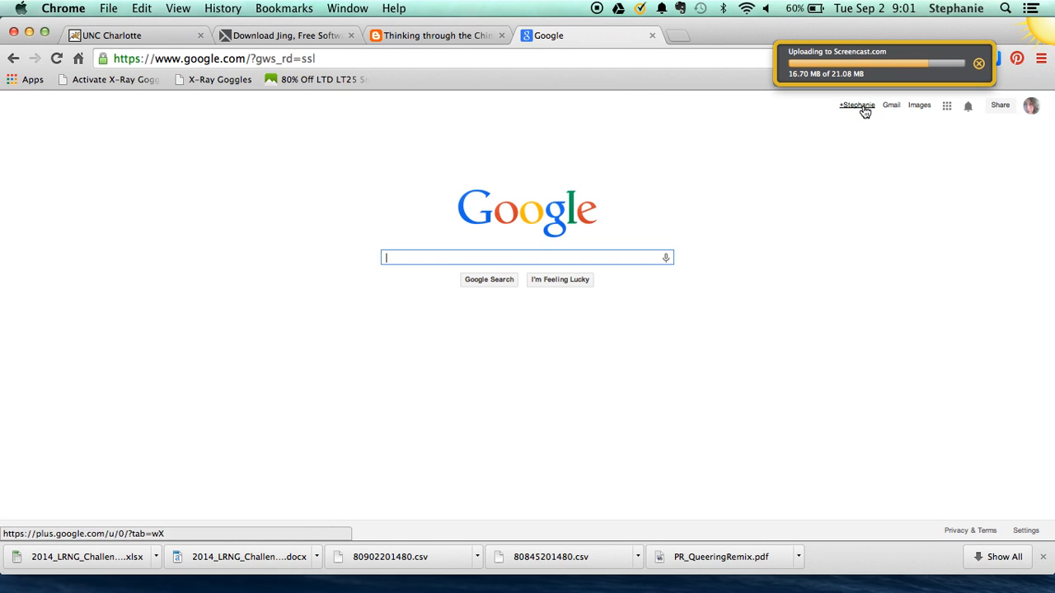
{"action": "left_click", "coordinate": [859, 106]}
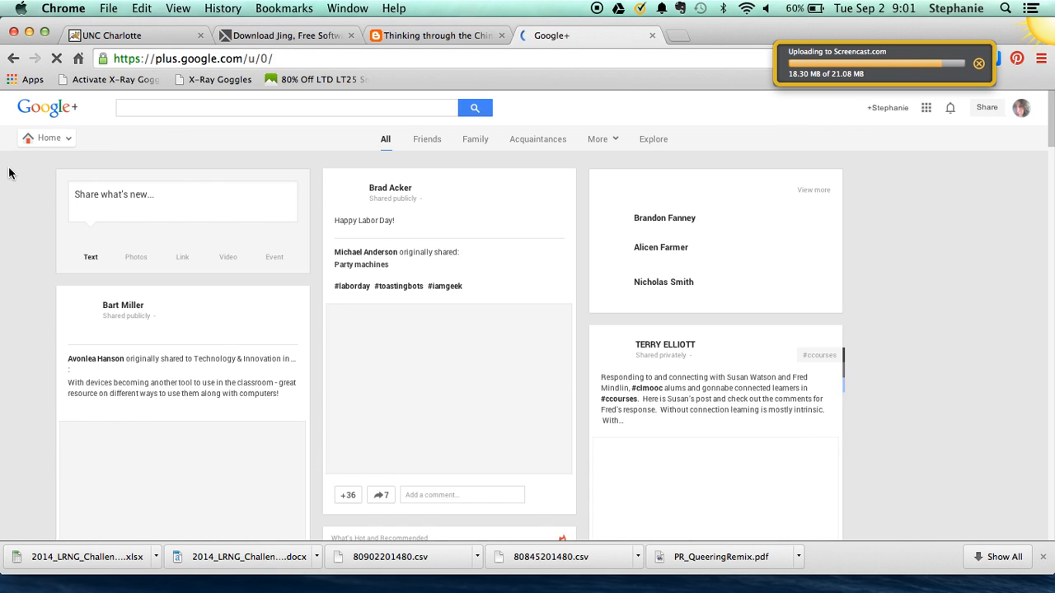
{"action": "mouse_move", "coordinate": [52, 142]}
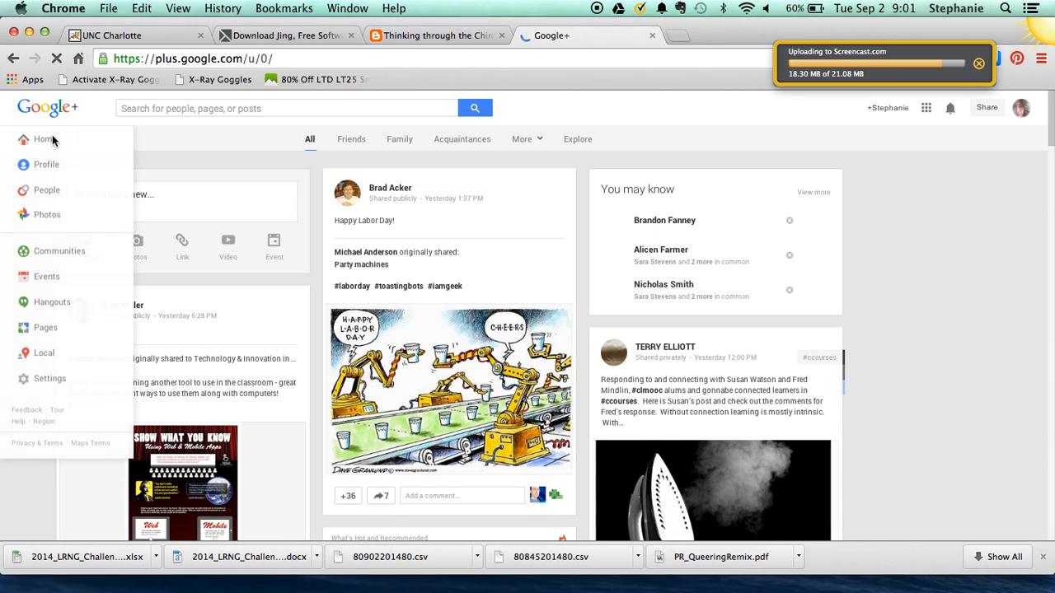
{"action": "left_click", "coordinate": [47, 253]}
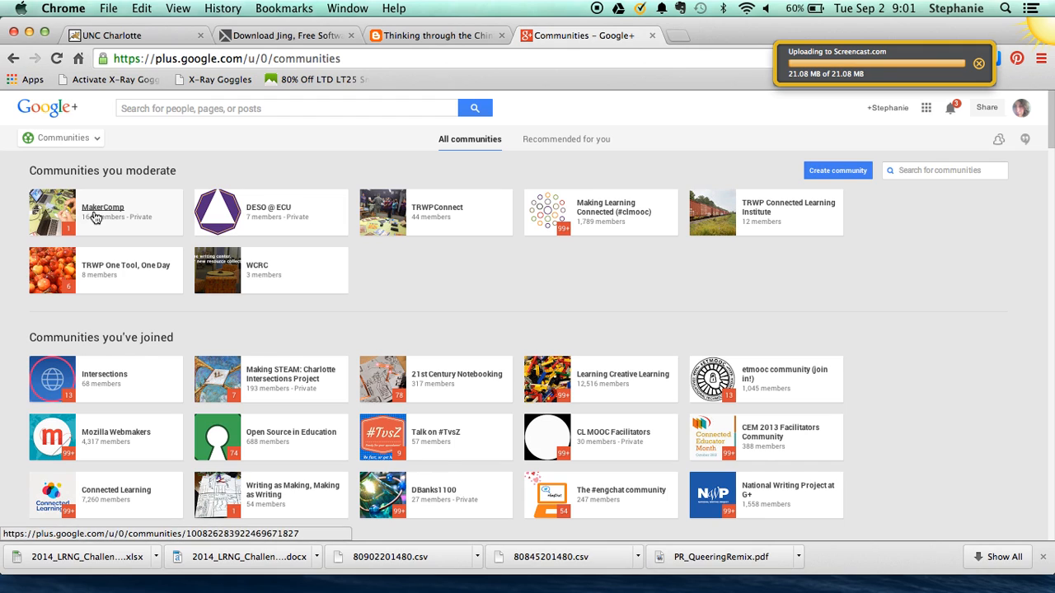
{"action": "left_click", "coordinate": [94, 218]}
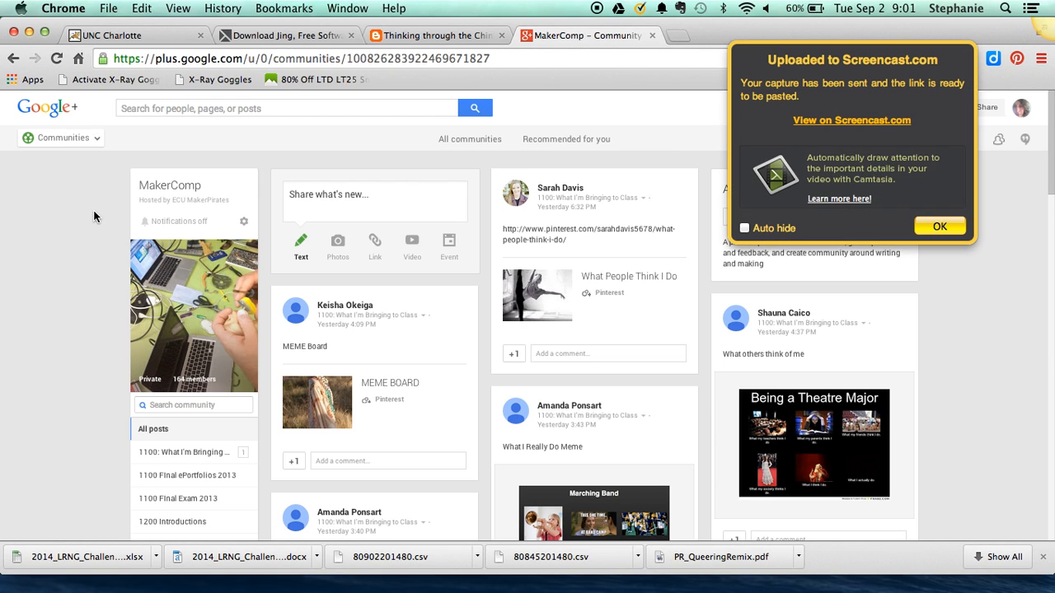
- View the uploaded recording on Screencast.com and play it with the sound volume raised
{"action": "left_click", "coordinate": [857, 121]}
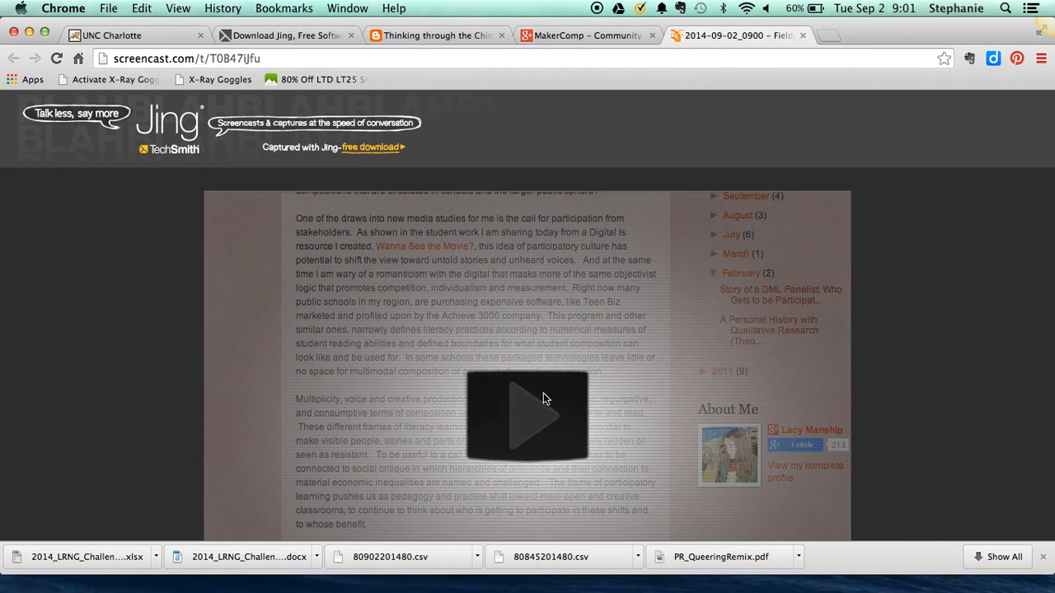
{"action": "left_click", "coordinate": [543, 399]}
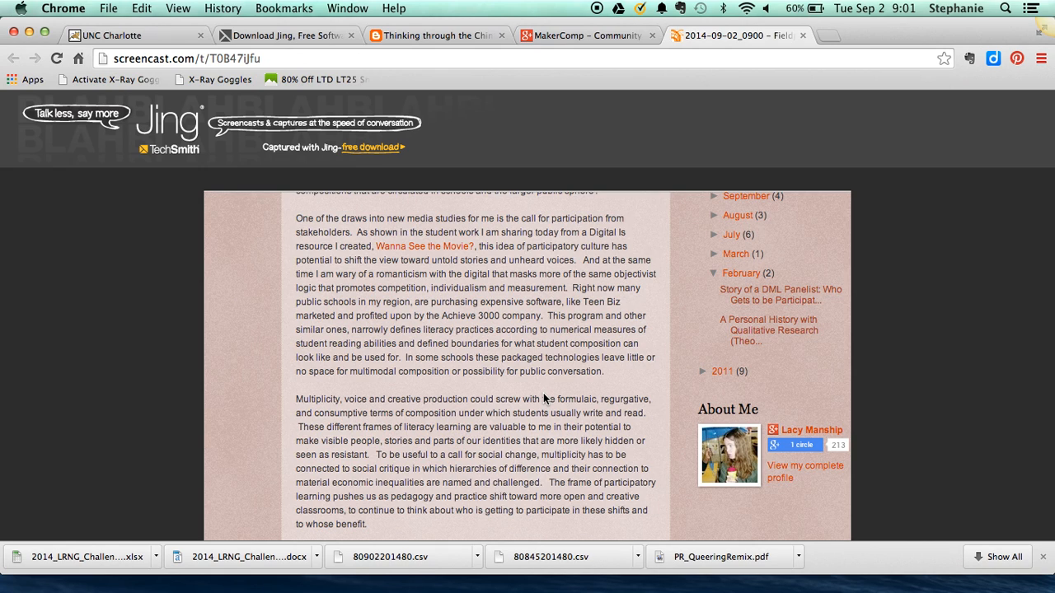
{"action": "key", "text": "XF86AudioRaiseVolume"}
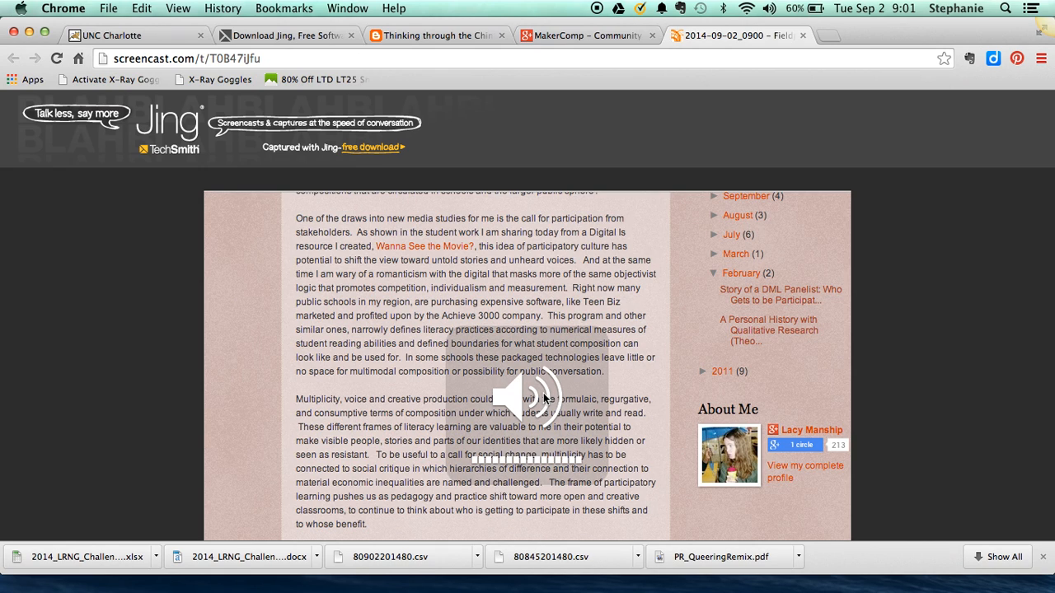
{"action": "scroll", "coordinate": [580, 281], "scroll_direction": "down", "scroll_amount": 5}
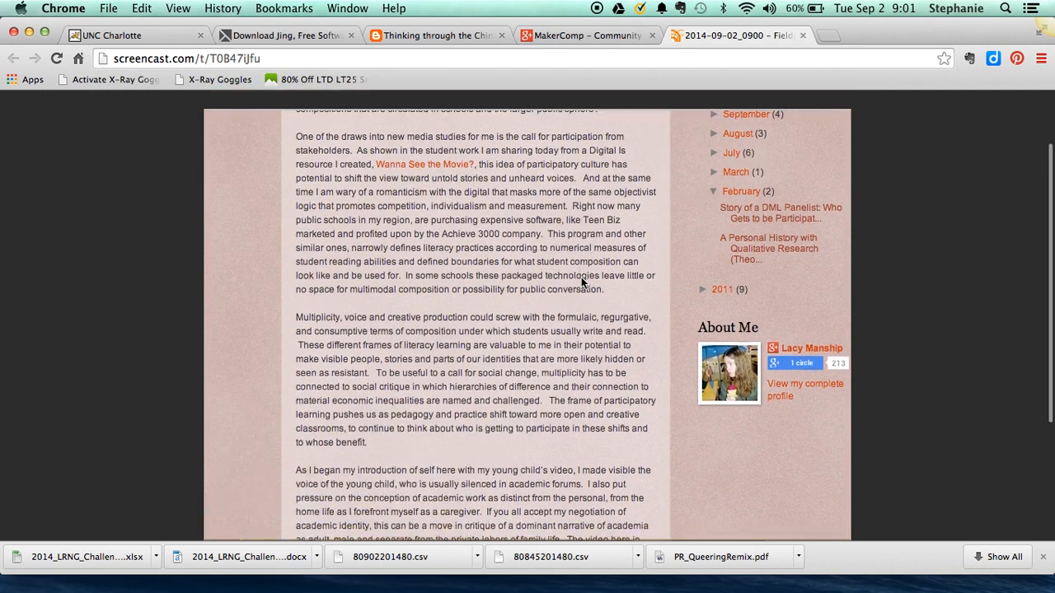
{"action": "scroll", "coordinate": [581, 277], "scroll_direction": "up", "scroll_amount": 3}
{"action": "scroll", "coordinate": [581, 281], "scroll_direction": "up", "scroll_amount": 1}
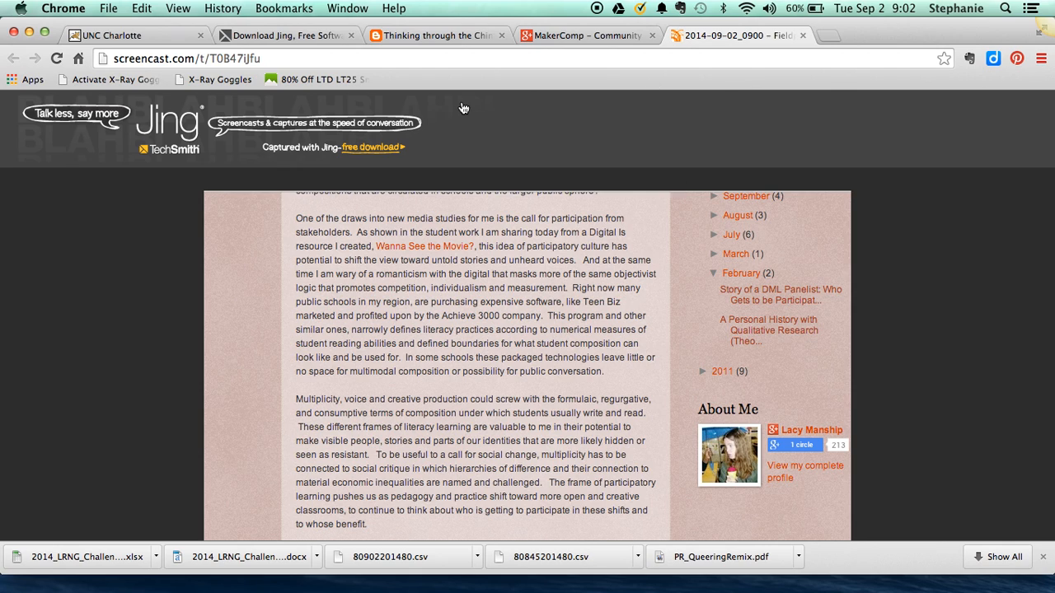
- Copy the recording's Screencast.com address and paste it into a new link post in the MakerComp community
{"action": "left_click", "coordinate": [234, 59]}
{"action": "key", "text": "super+c"}
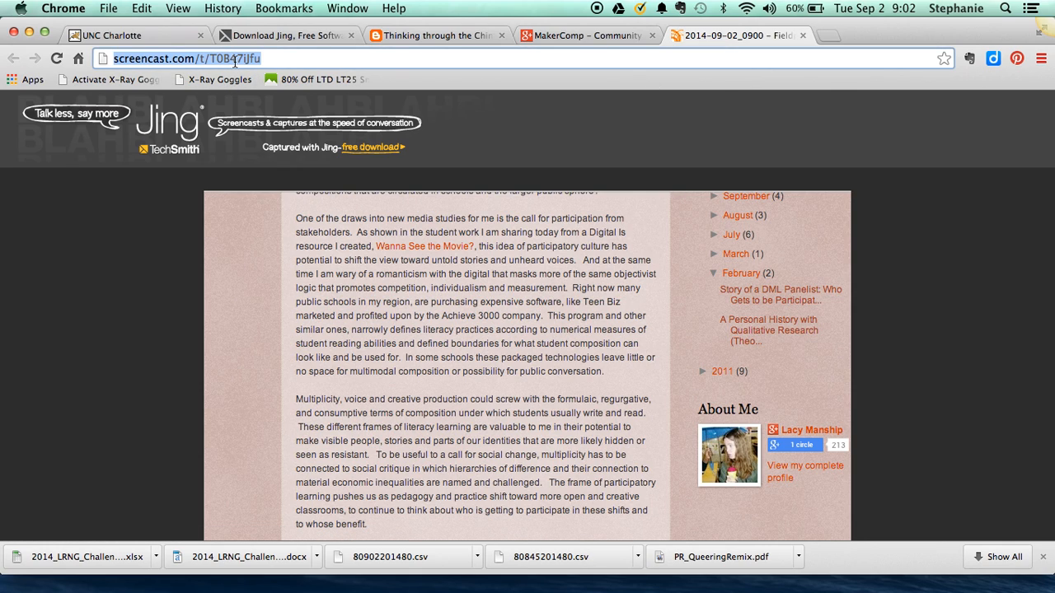
{"action": "left_click", "coordinate": [539, 41]}
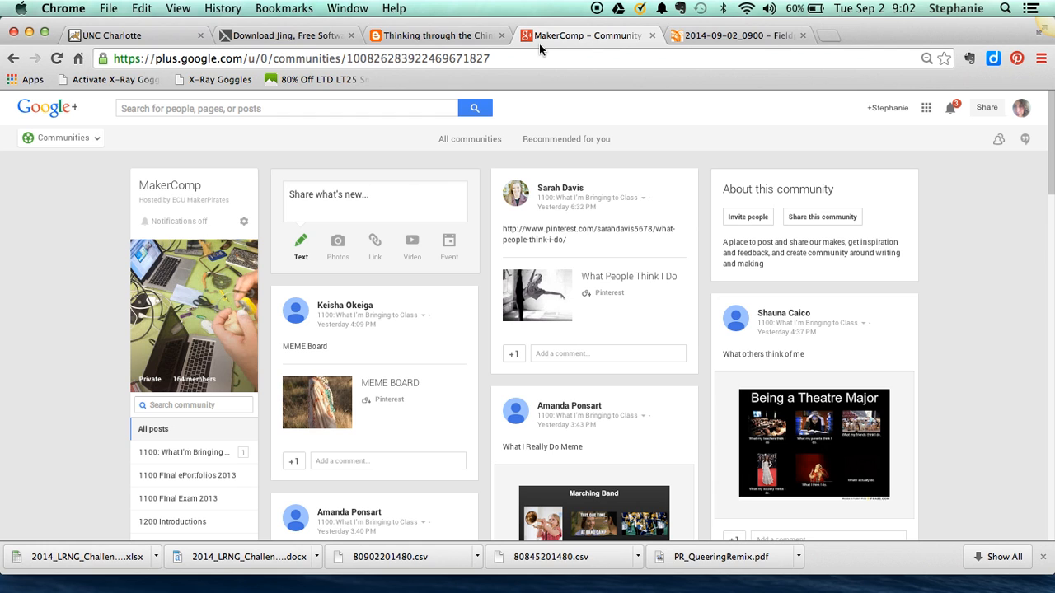
{"action": "left_click", "coordinate": [375, 241]}
{"action": "left_click", "coordinate": [552, 218]}
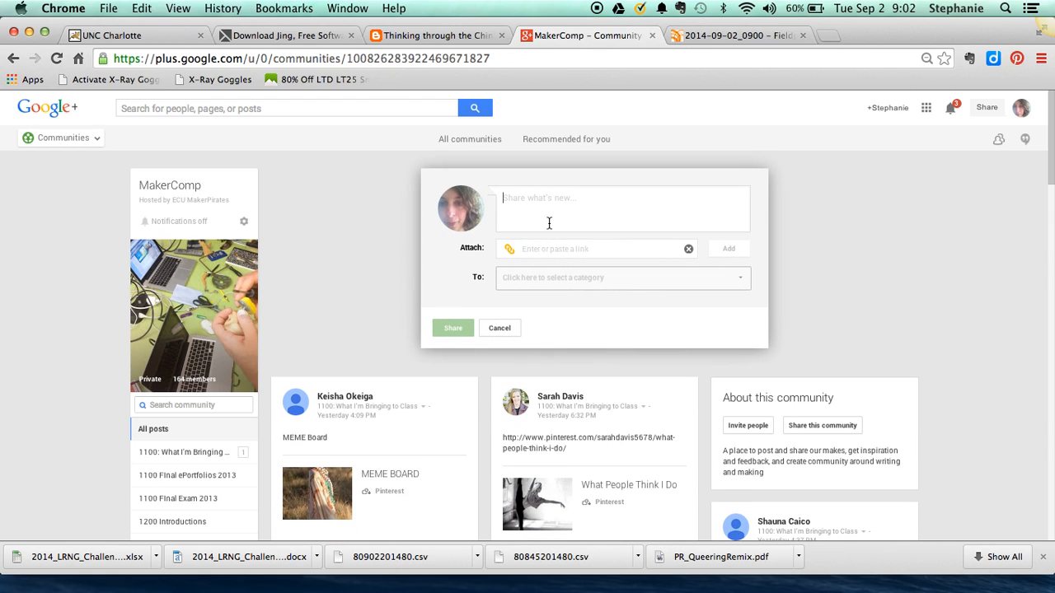
{"action": "key", "text": "super+v"}
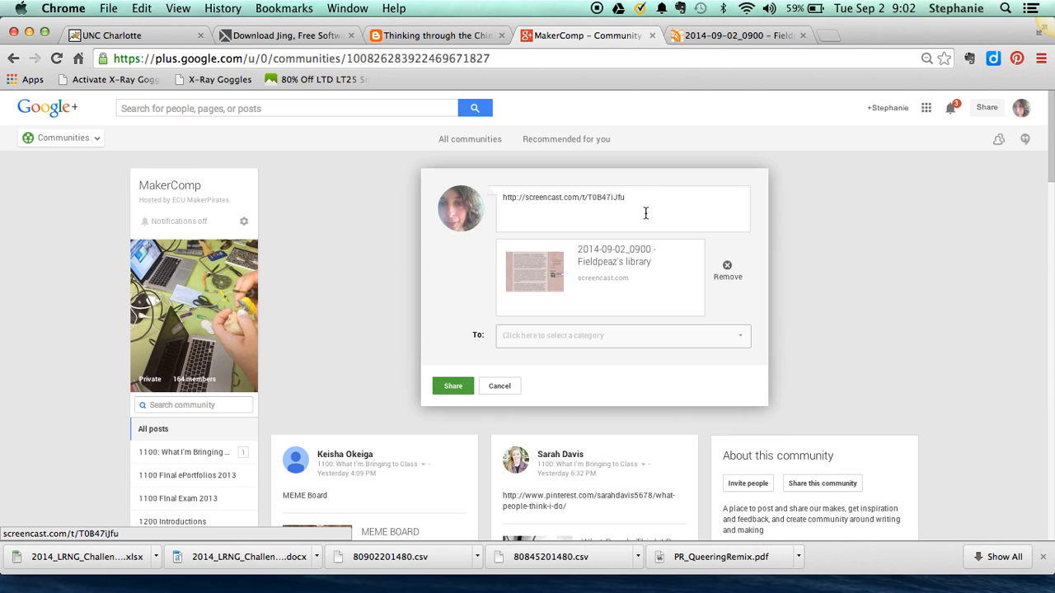
- Set the post's category to "1100: What I'm Bringing to Class", replace its text with "Annotation of DML Participant", and discard the draft
{"action": "left_click", "coordinate": [742, 343]}
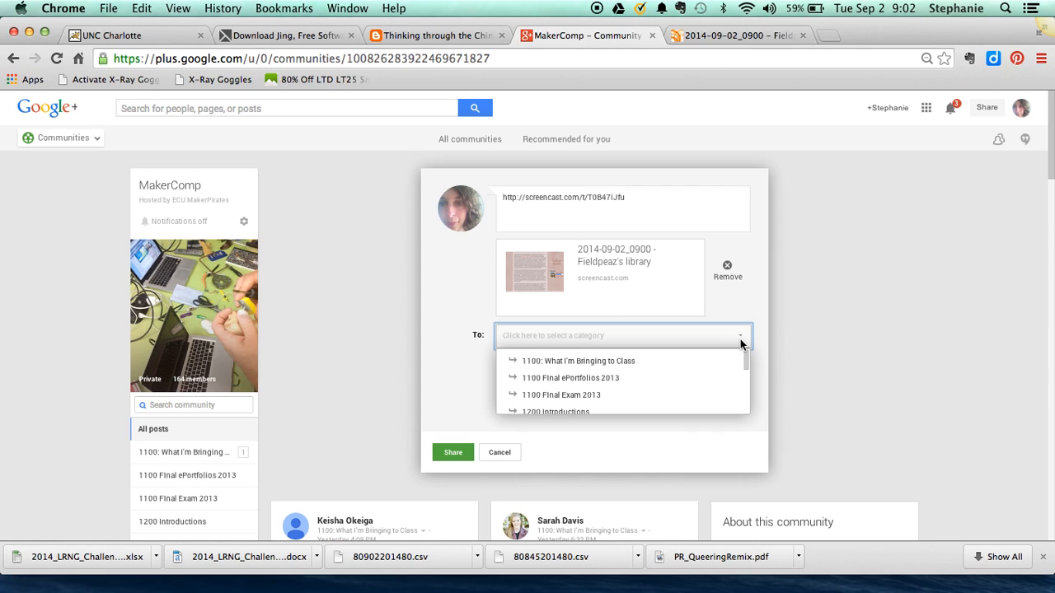
{"action": "left_click", "coordinate": [683, 366]}
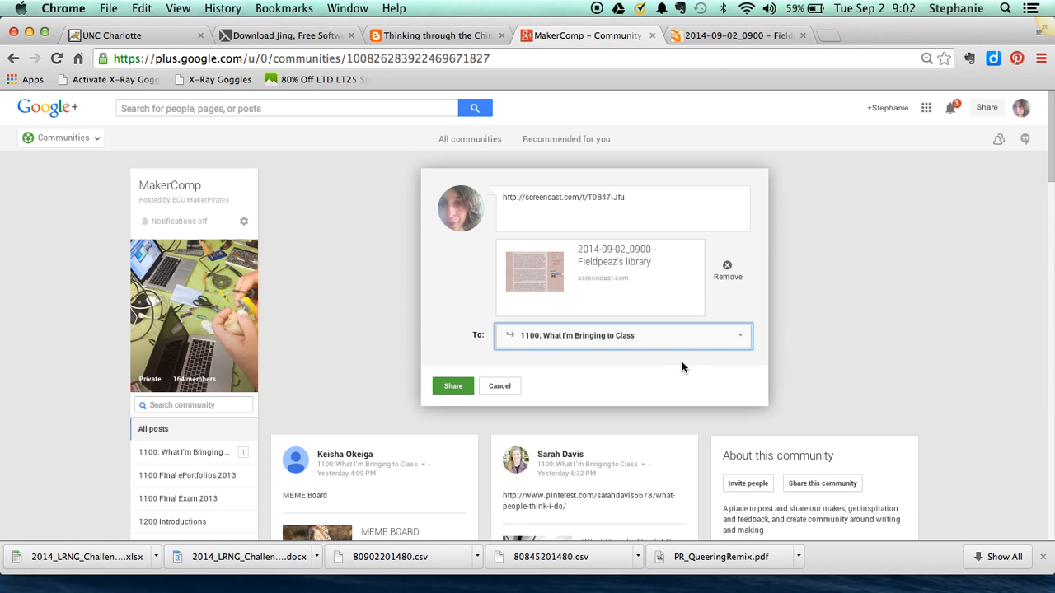
{"action": "triple_click", "coordinate": [599, 199]}
{"action": "type", "text": "Anno"}
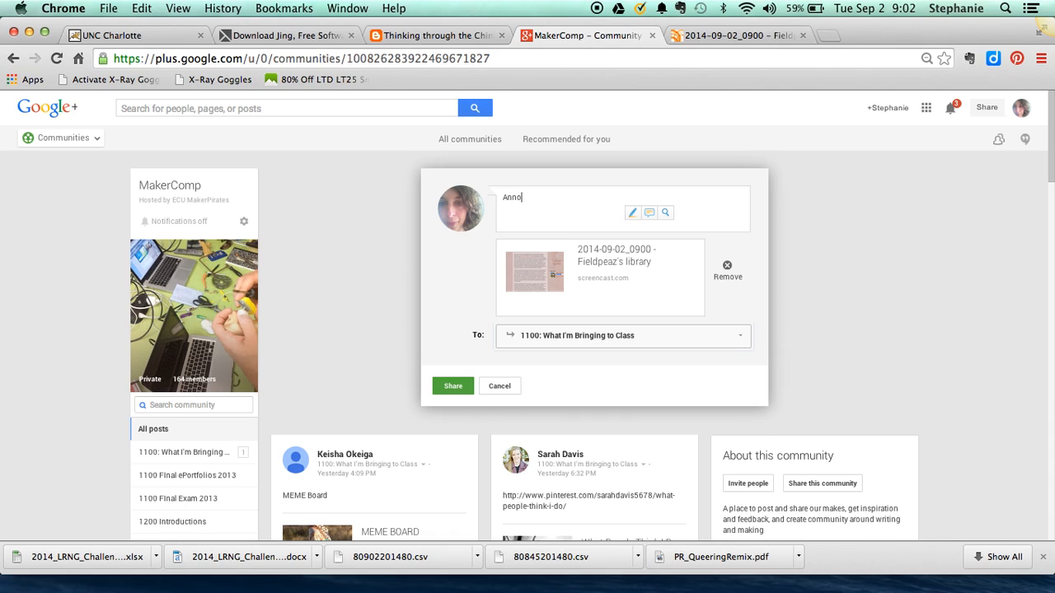
{"action": "type", "text": "tation of DML Participant"}
{"action": "left_click", "coordinate": [500, 385]}
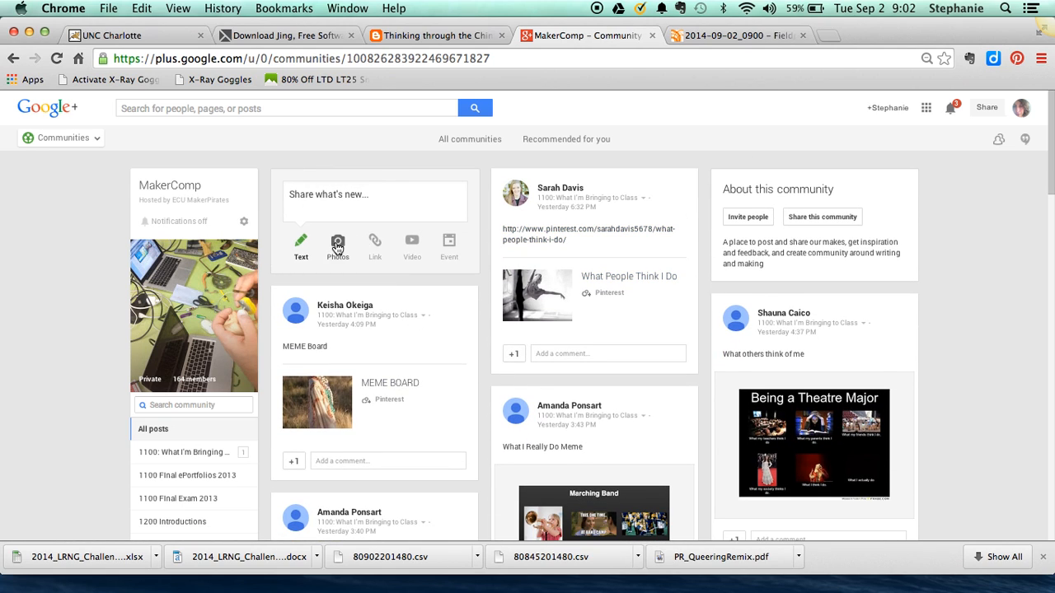
- Start a photo post in the MakerComp community and choose to upload an image from the computer
{"action": "left_click", "coordinate": [337, 245]}
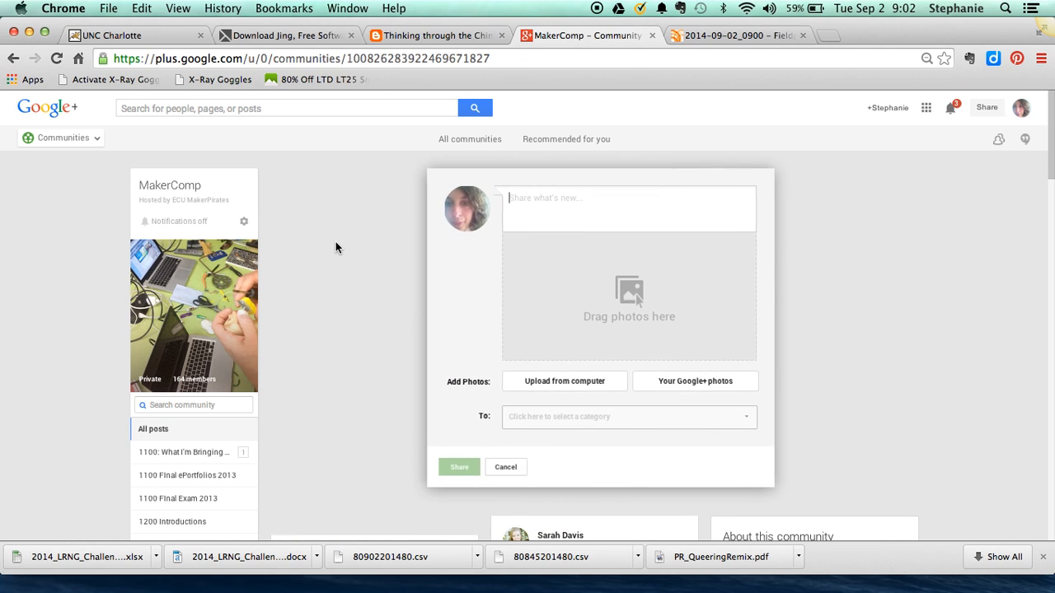
{"action": "left_click", "coordinate": [573, 382]}
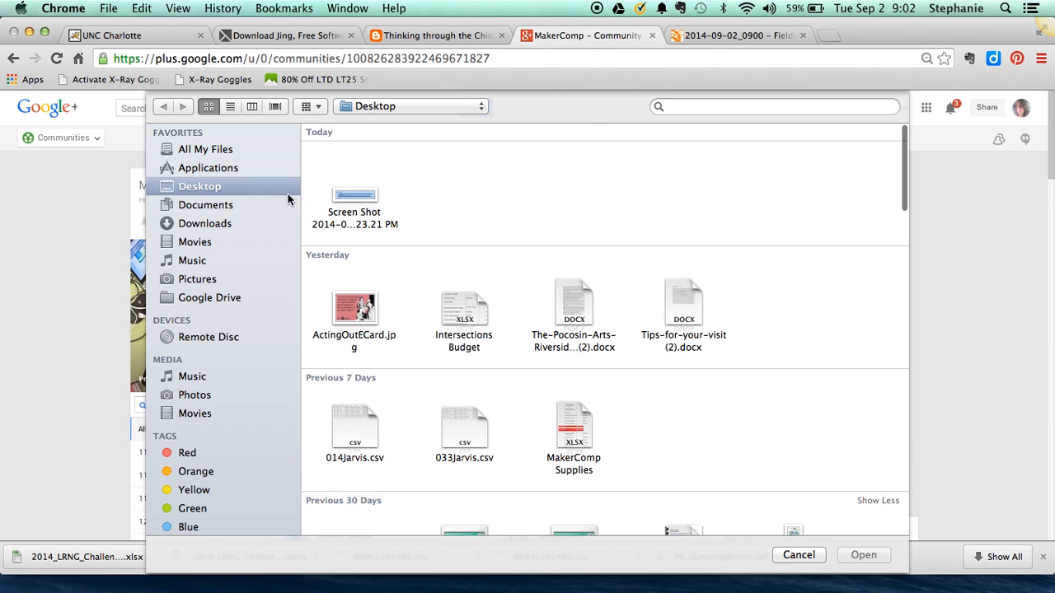
- Search the Mac for files matching "dml" in the upload dialog
{"action": "left_click", "coordinate": [788, 105]}
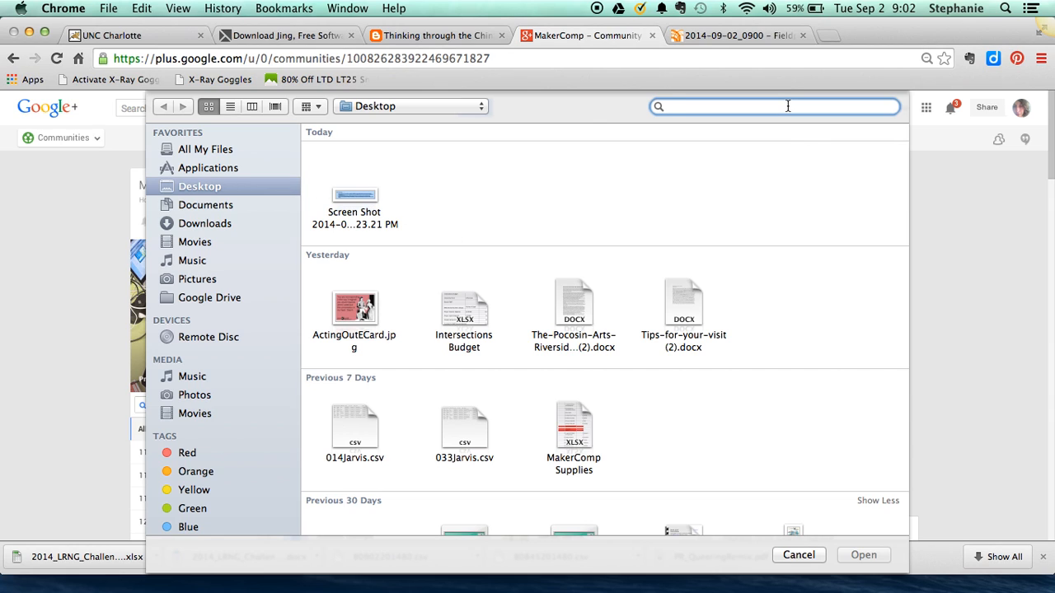
{"action": "type", "text": "dlm"}
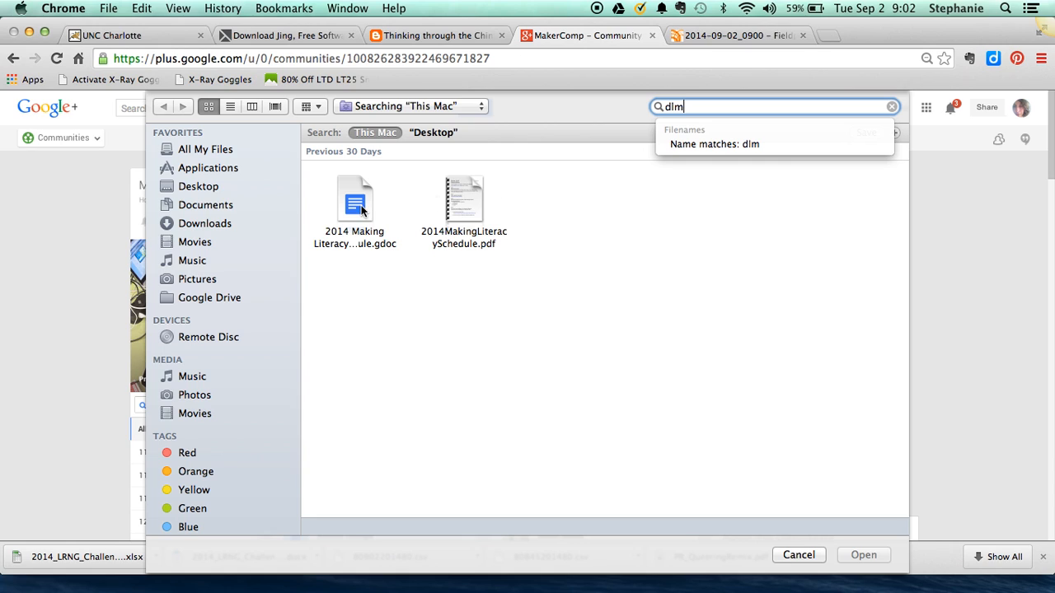
{"action": "key", "text": "BackSpace"}
{"action": "key", "text": "BackSpace"}
{"action": "type", "text": "ml"}
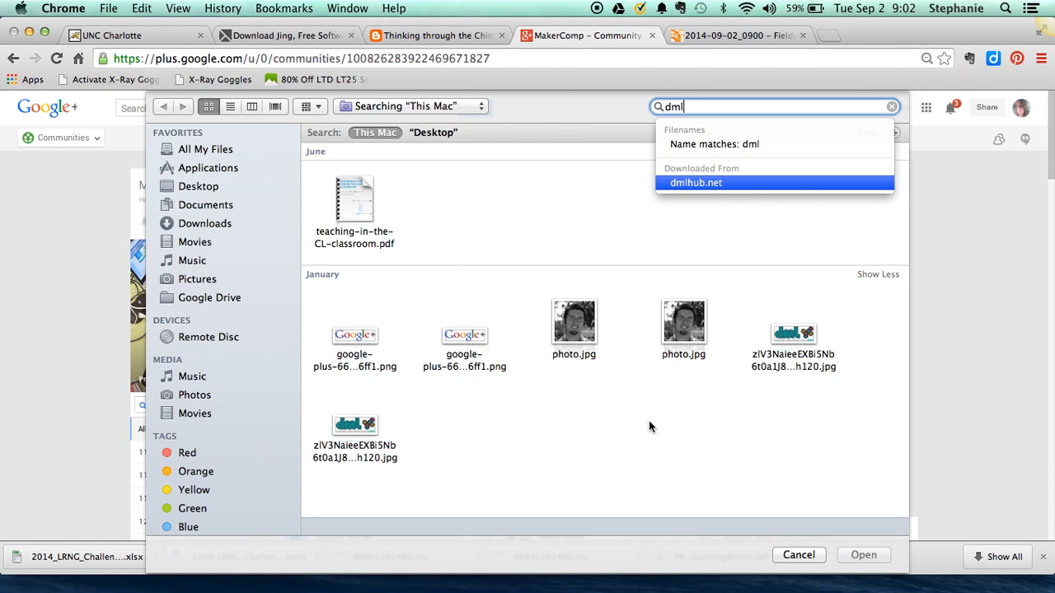
- Find DML-ANnnotation.png among the undated files in the Desktop folder and upload it to the post
{"action": "left_click", "coordinate": [200, 187]}
{"action": "scroll", "coordinate": [528, 309], "scroll_direction": "down", "scroll_amount": 6}
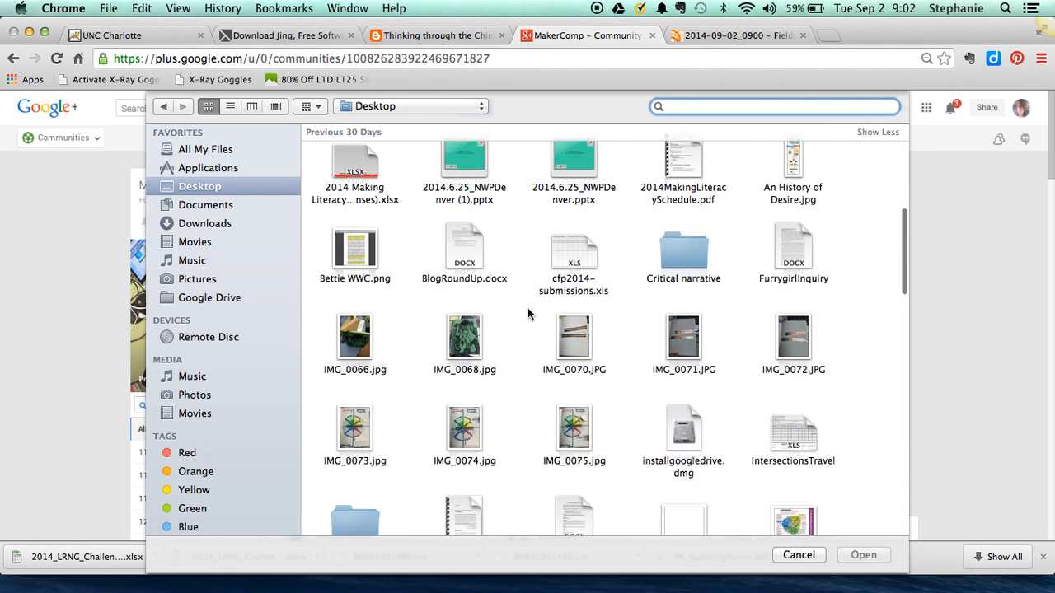
{"action": "scroll", "coordinate": [527, 309], "scroll_direction": "down", "scroll_amount": 15}
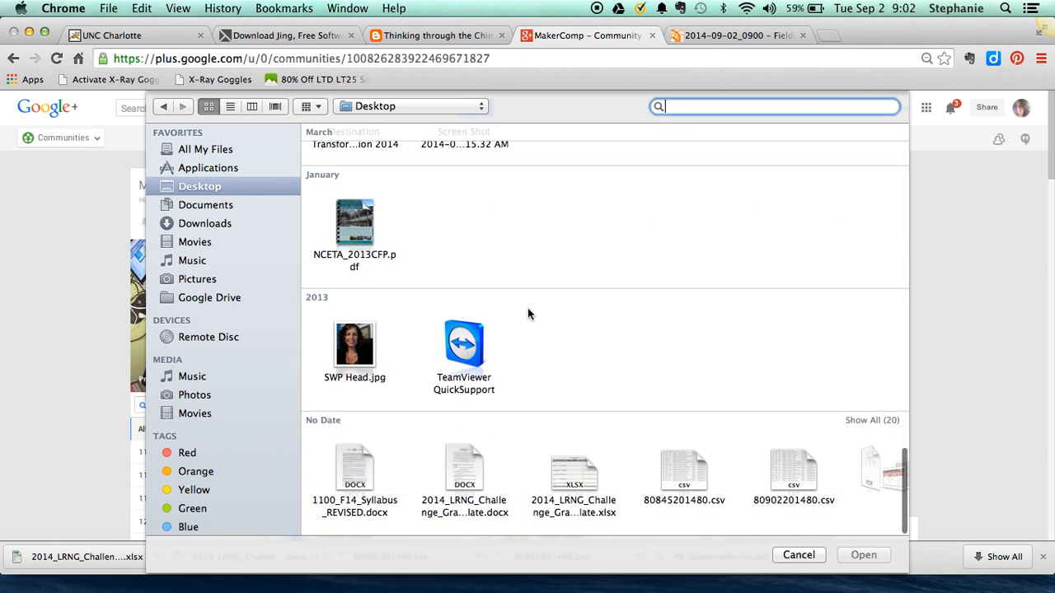
{"action": "scroll", "coordinate": [843, 494], "scroll_direction": "right", "scroll_amount": 5}
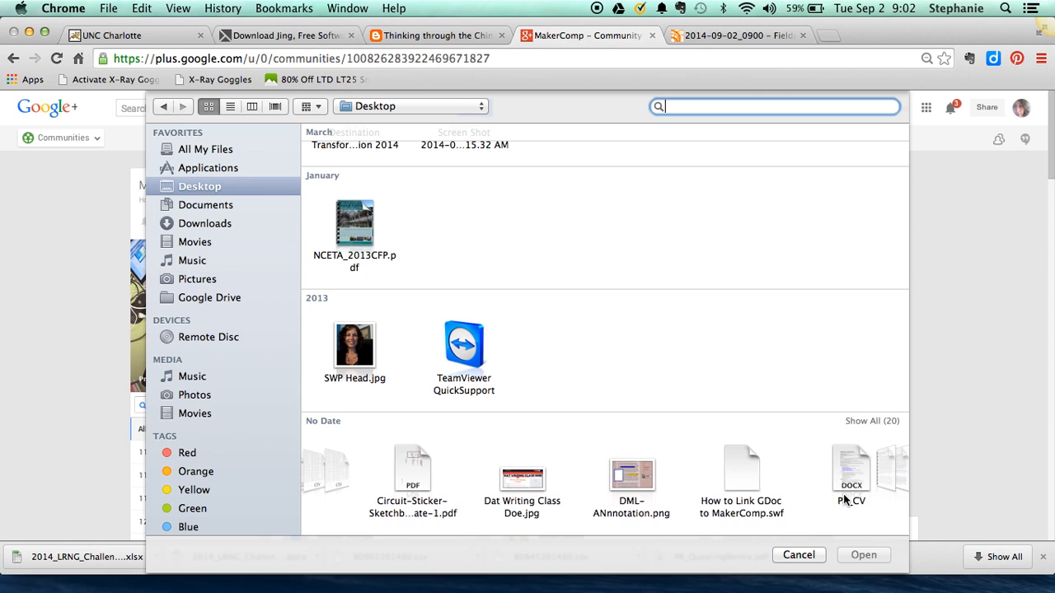
{"action": "scroll", "coordinate": [843, 494], "scroll_direction": "left", "scroll_amount": 3}
{"action": "left_click", "coordinate": [690, 483]}
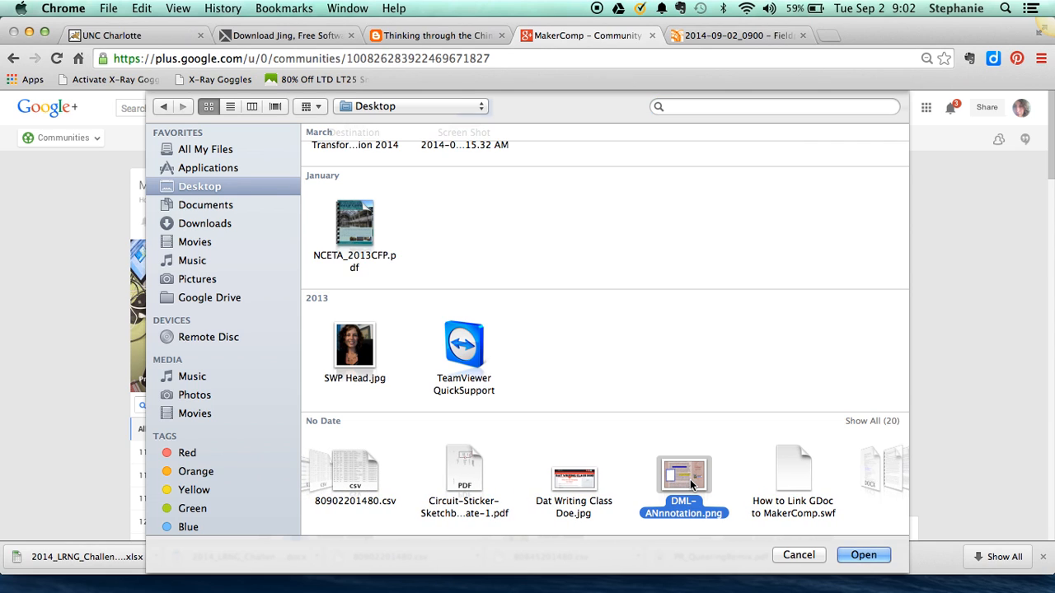
{"action": "left_click", "coordinate": [863, 555]}
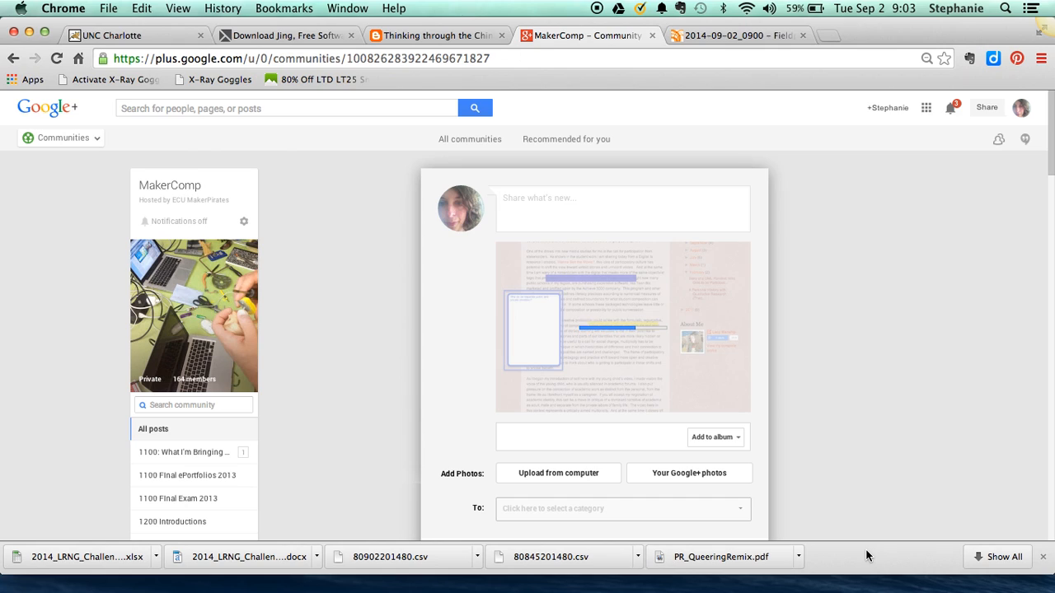
- Write "Annotation of DML" as the post's text and set its category to "1100: What I'm Bringing to Class"
{"action": "left_click", "coordinate": [553, 208]}
{"action": "type", "text": "Annotation of DN"}
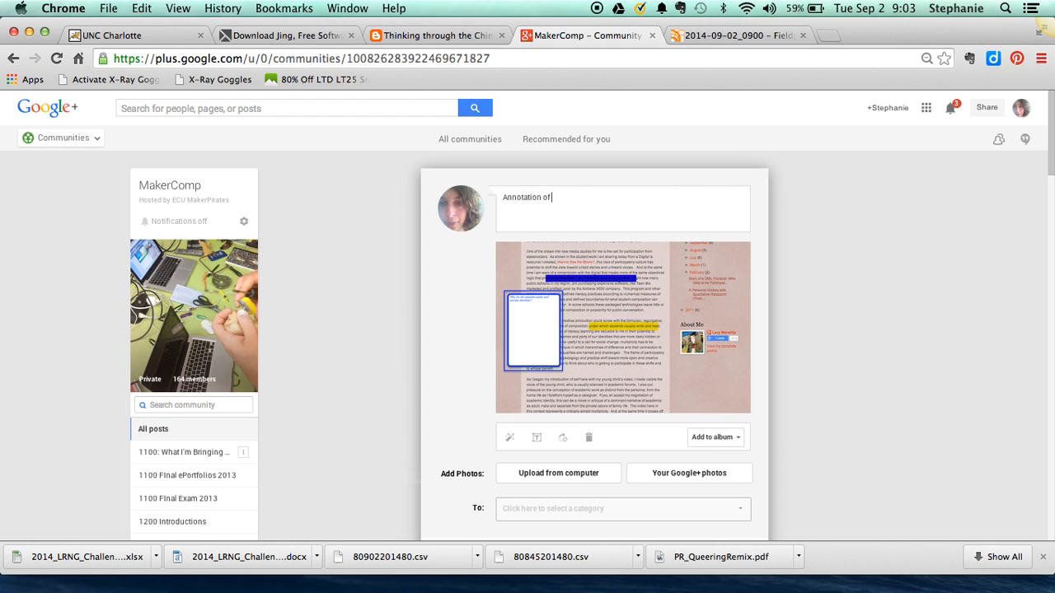
{"action": "key", "text": "BackSpace"}
{"action": "key", "text": "BackSpace"}
{"action": "type", "text": "DML"}
{"action": "scroll", "coordinate": [689, 435], "scroll_direction": "down", "scroll_amount": 3}
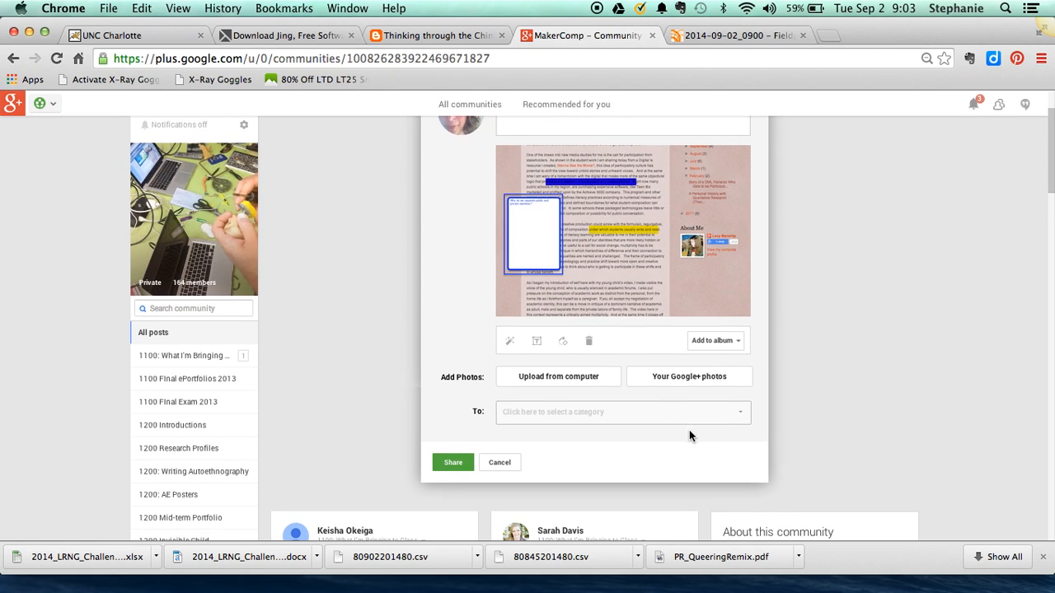
{"action": "left_click", "coordinate": [732, 415]}
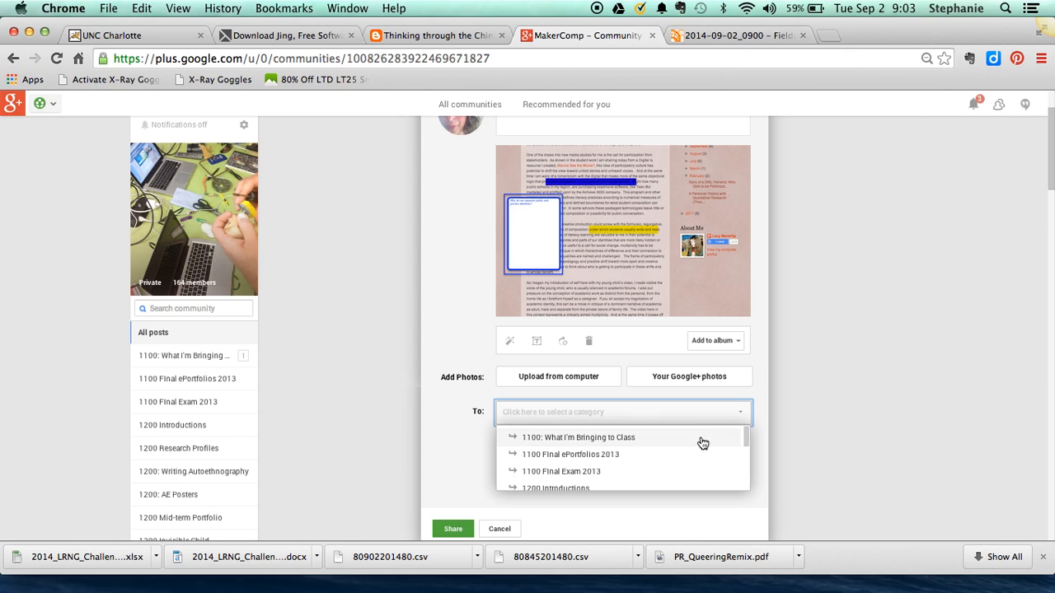
{"action": "left_click", "coordinate": [636, 437]}
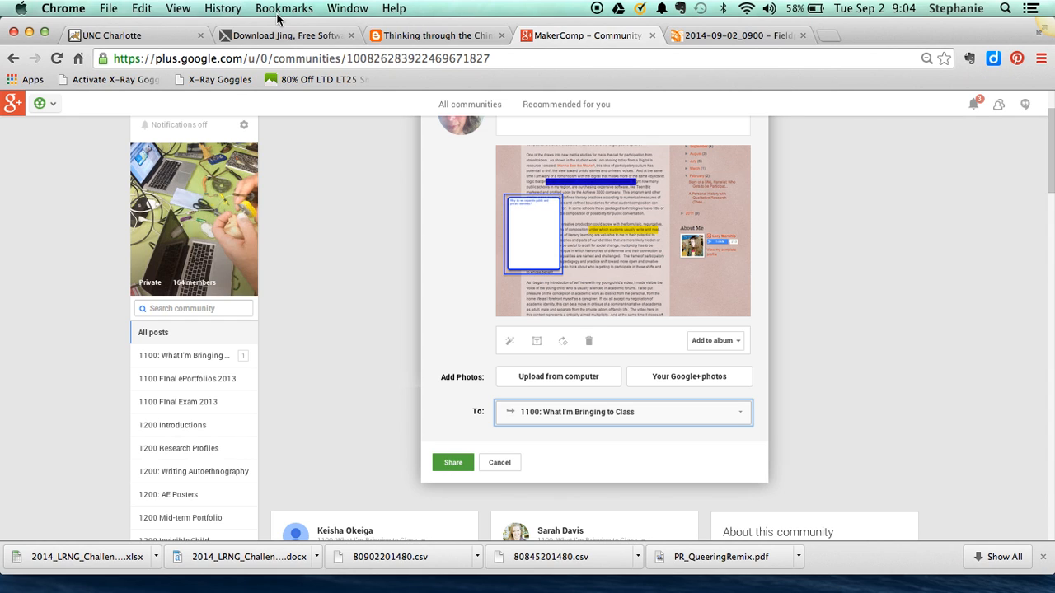
- Move the browser window down to uncover the desktop, then switch to QuickTime Player and quit it
{"action": "left_click_drag", "start_coordinate": [265, 20], "coordinate": [279, 189]}
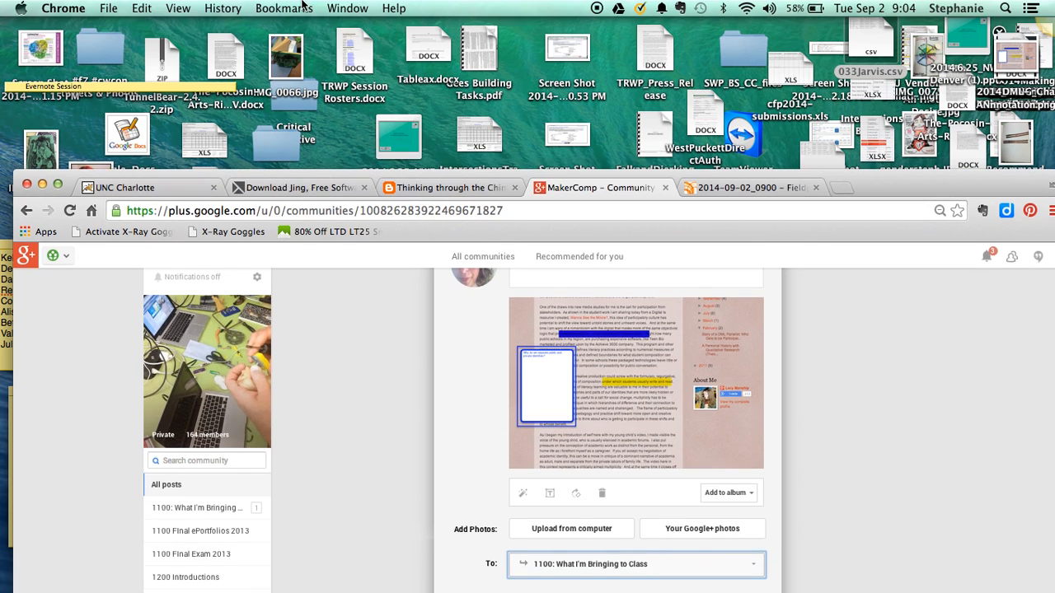
{"action": "mouse_move", "coordinate": [815, 567]}
{"action": "left_click", "coordinate": [887, 567]}
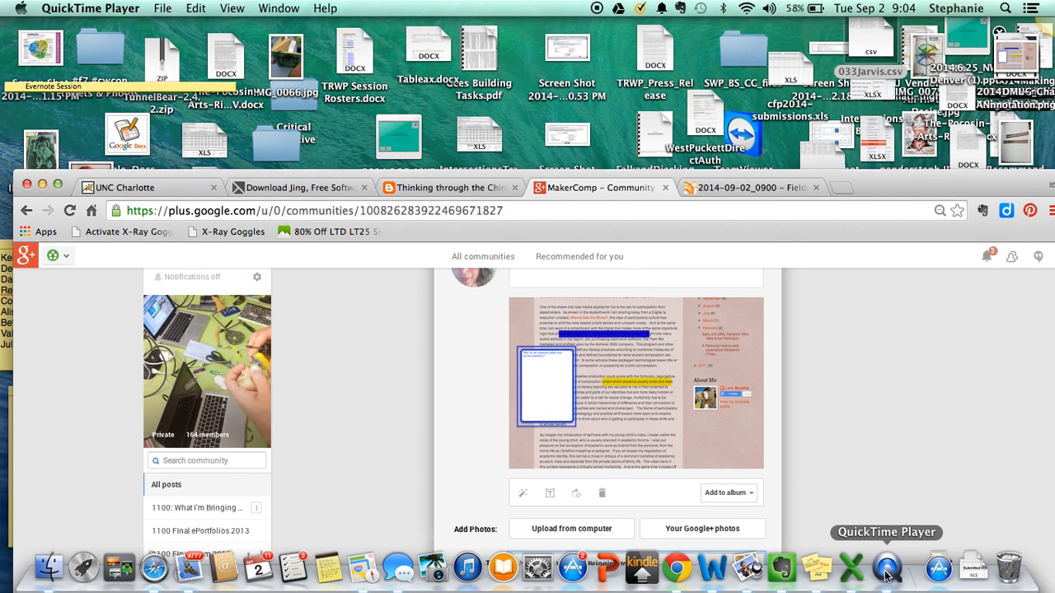
{"action": "left_click", "coordinate": [162, 7]}
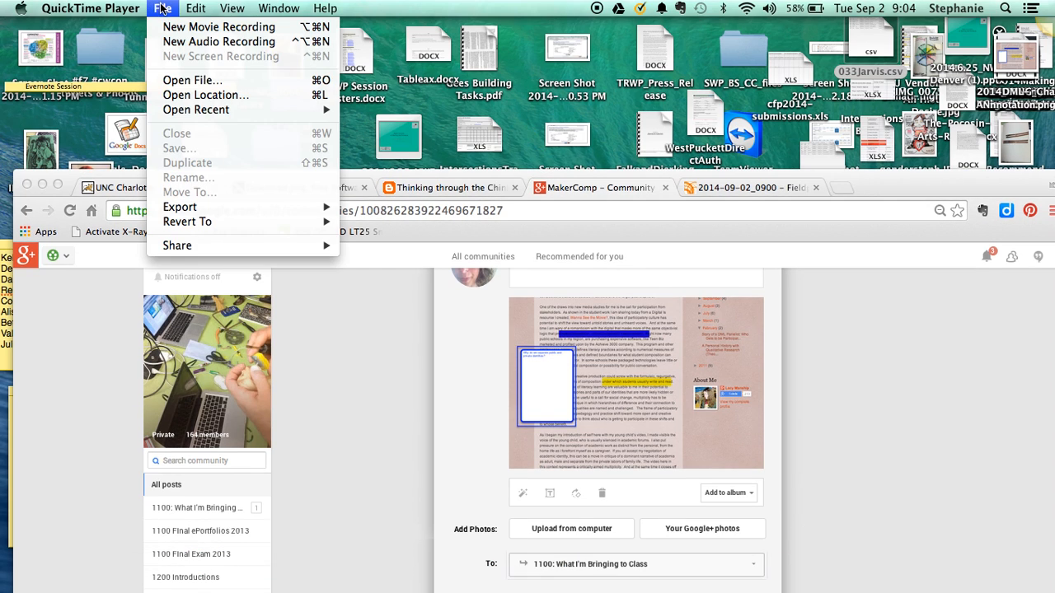
{"action": "mouse_move", "coordinate": [127, 7]}
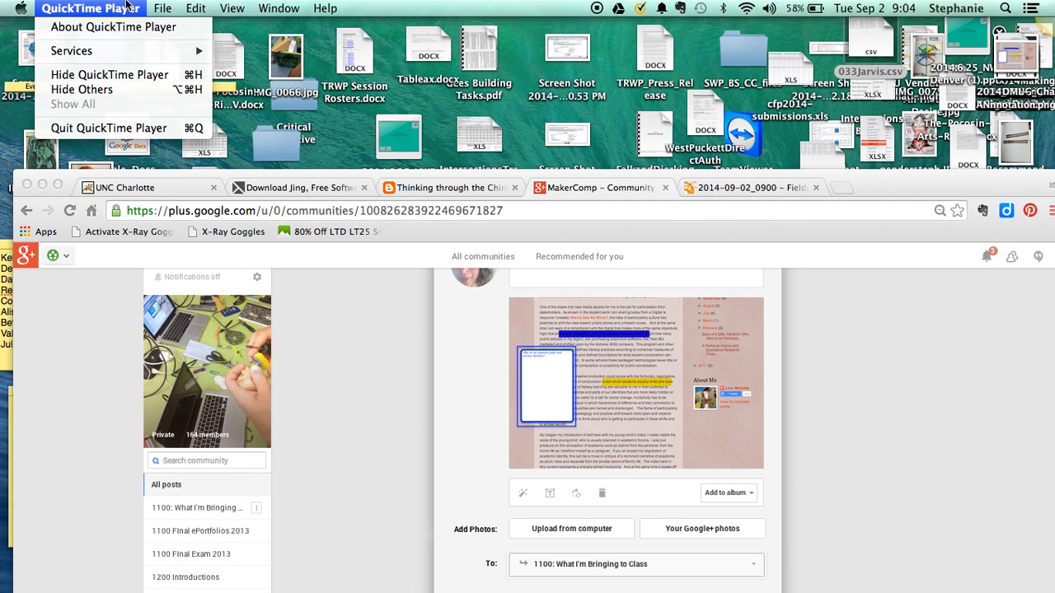
{"action": "left_click", "coordinate": [112, 129]}
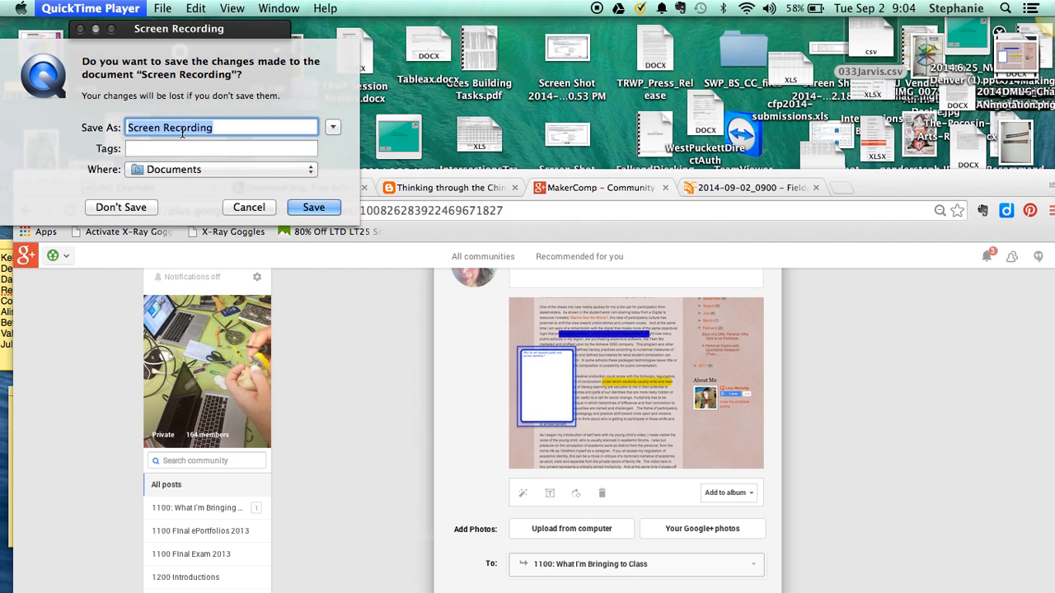
- Name the screen recording "Tutorial_Jing" and choose the Desktop as its save location
{"action": "type", "text": "Tutorial_Jing"}
{"action": "left_click", "coordinate": [177, 170]}
{"action": "left_click", "coordinate": [173, 265]}
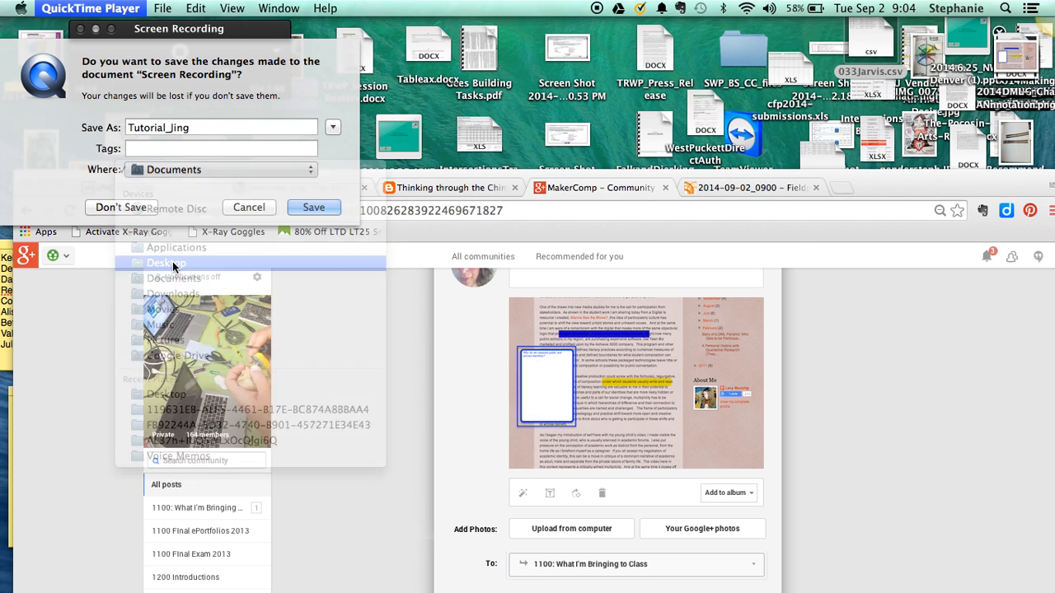